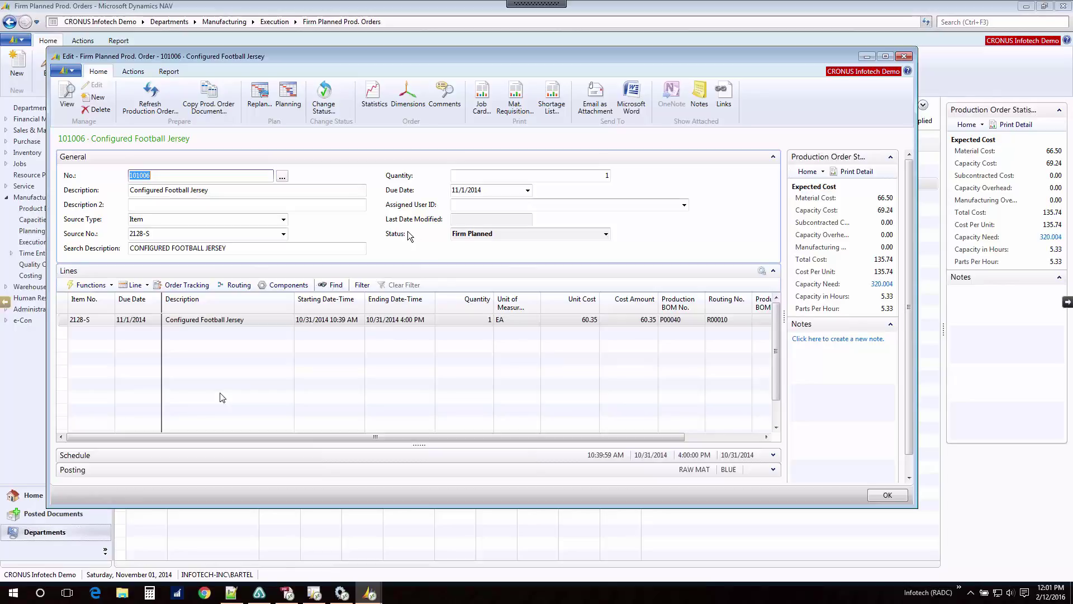
Change the firm planned Configured Football Jersey production order to Released status
click(322, 106)
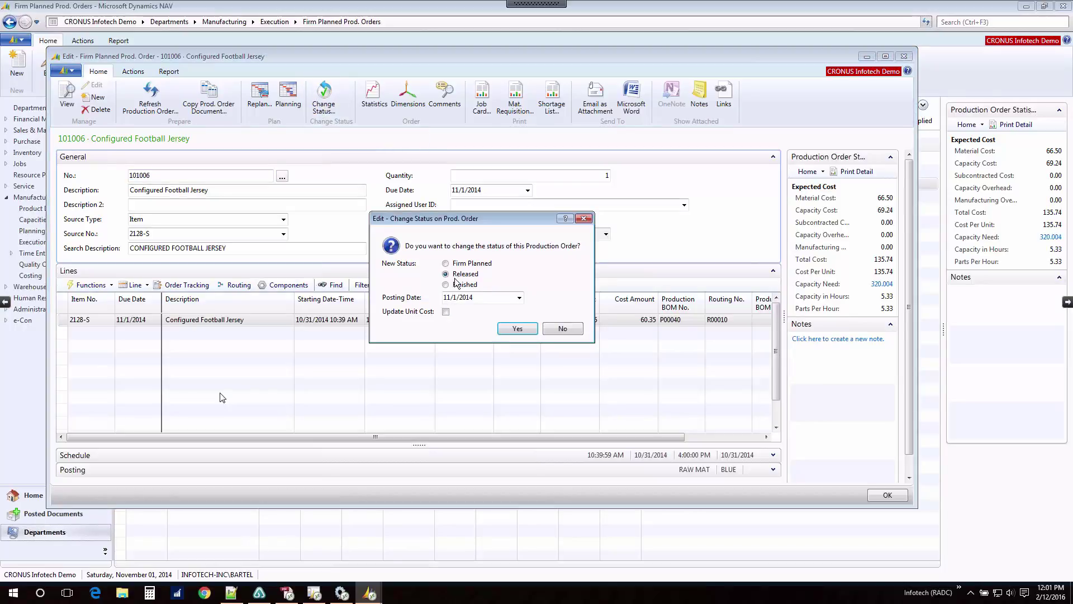
click(520, 329)
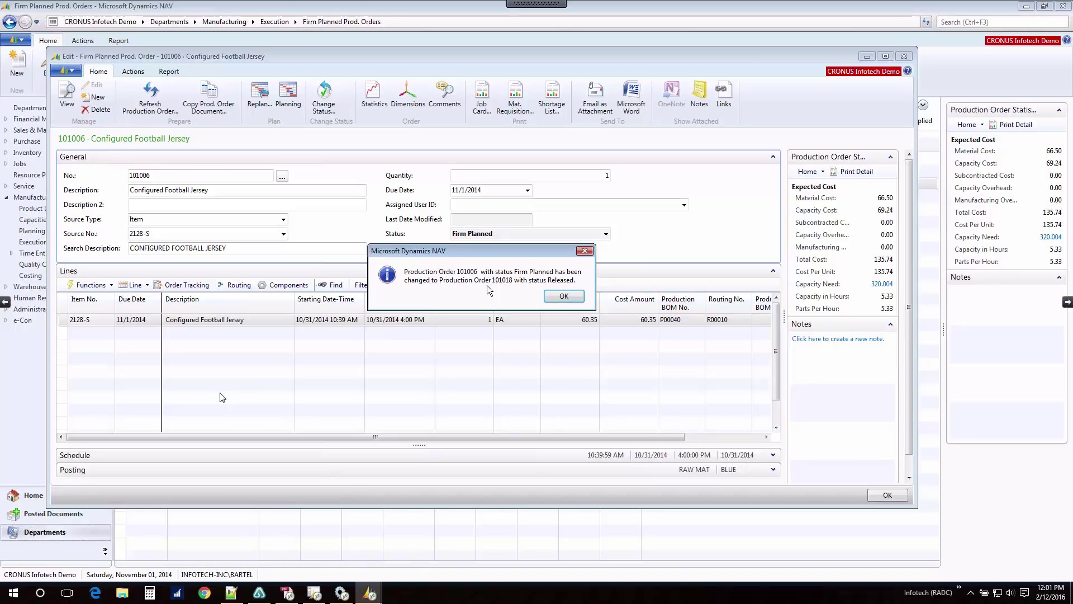
click(561, 297)
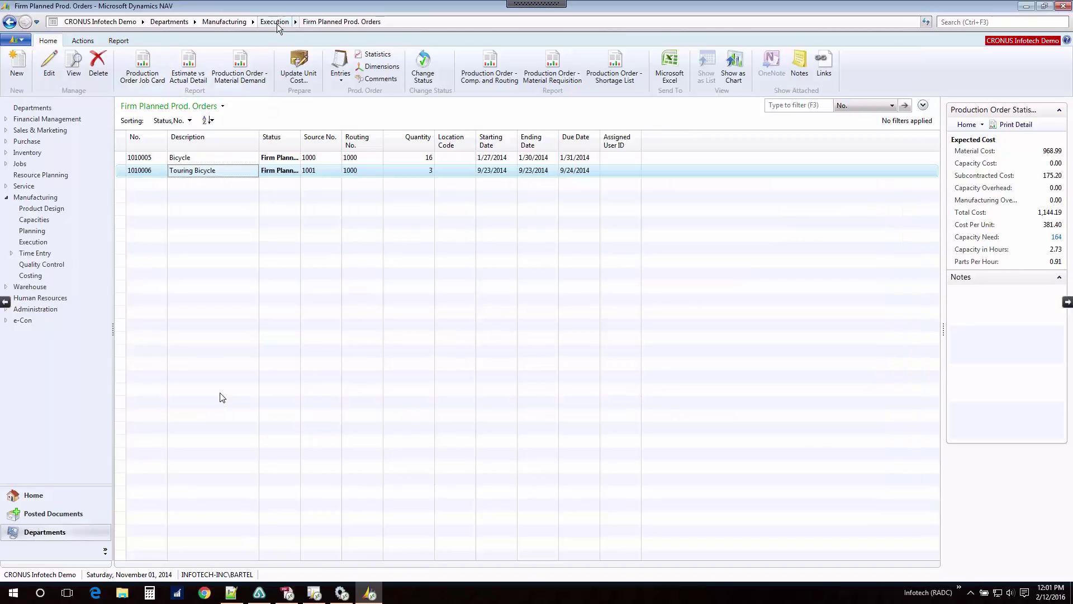
Open the newly released Configured Football Jersey order for item 2128-S from the released production orders in Manufacturing Execution
click(276, 23)
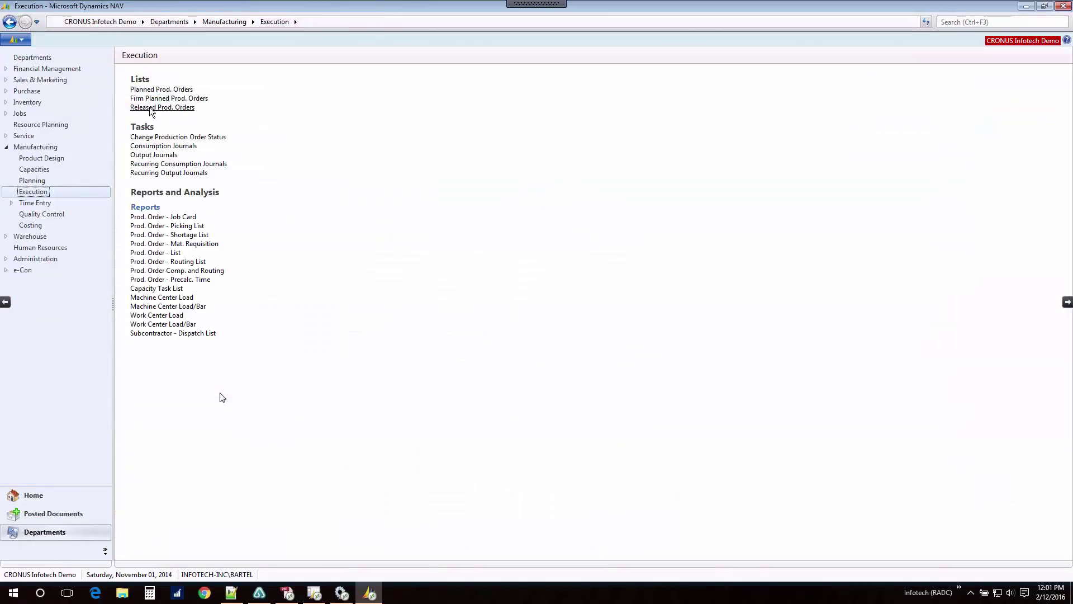
click(163, 107)
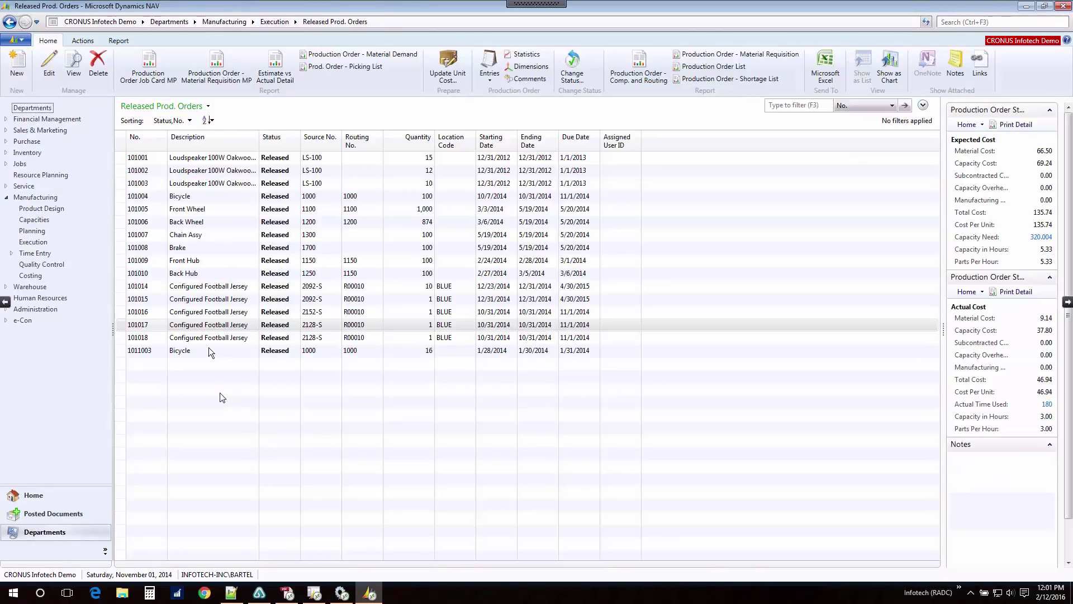
click(199, 339)
double_click(199, 340)
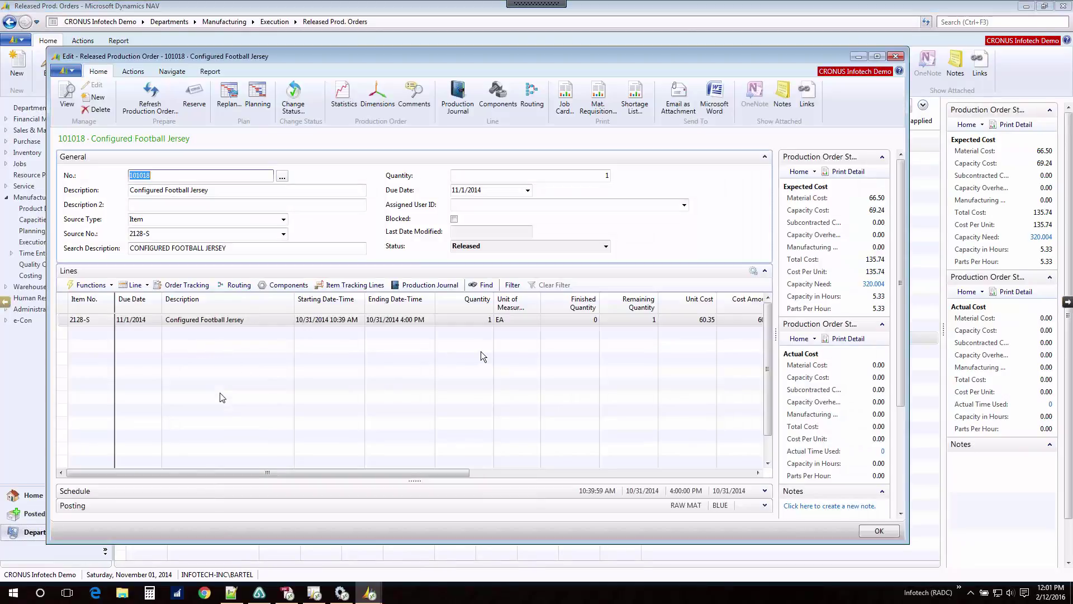
Preview the order's job card at 150% and examine the operation details and material requirements on its first two pages
click(565, 101)
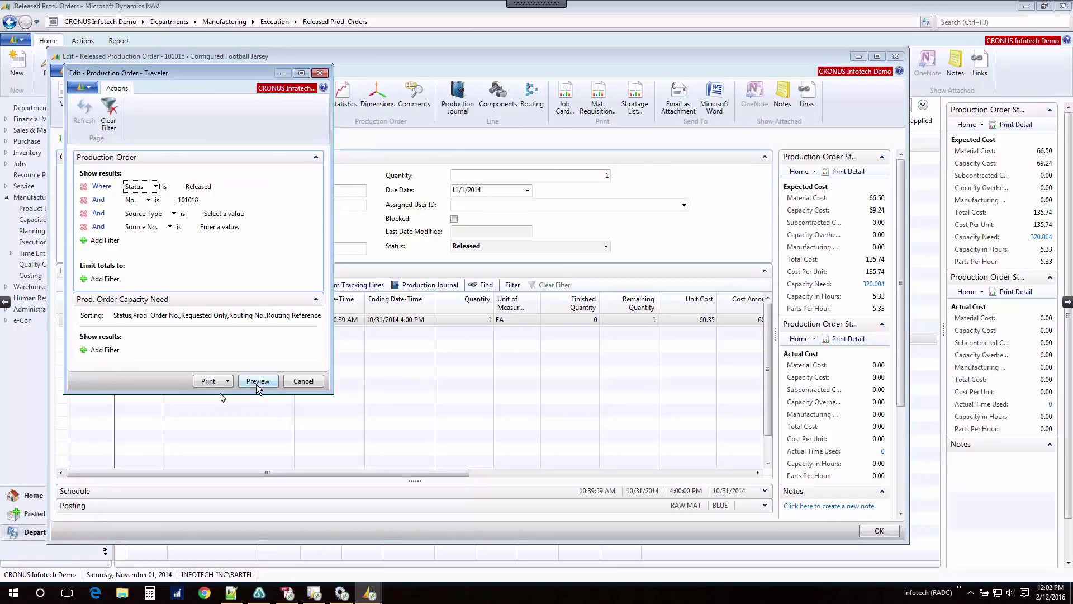
click(256, 383)
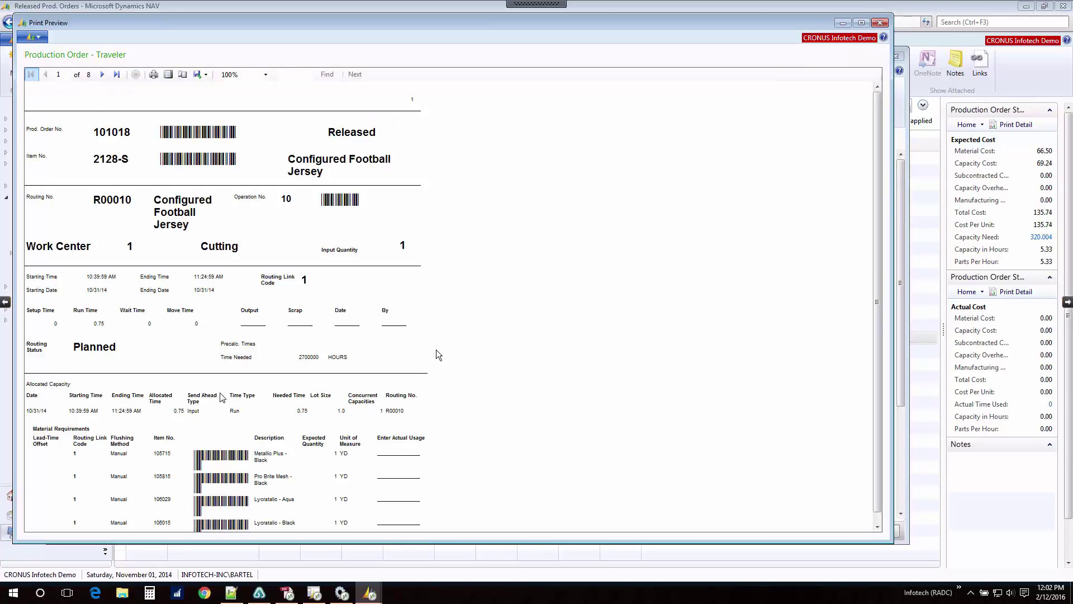
click(265, 74)
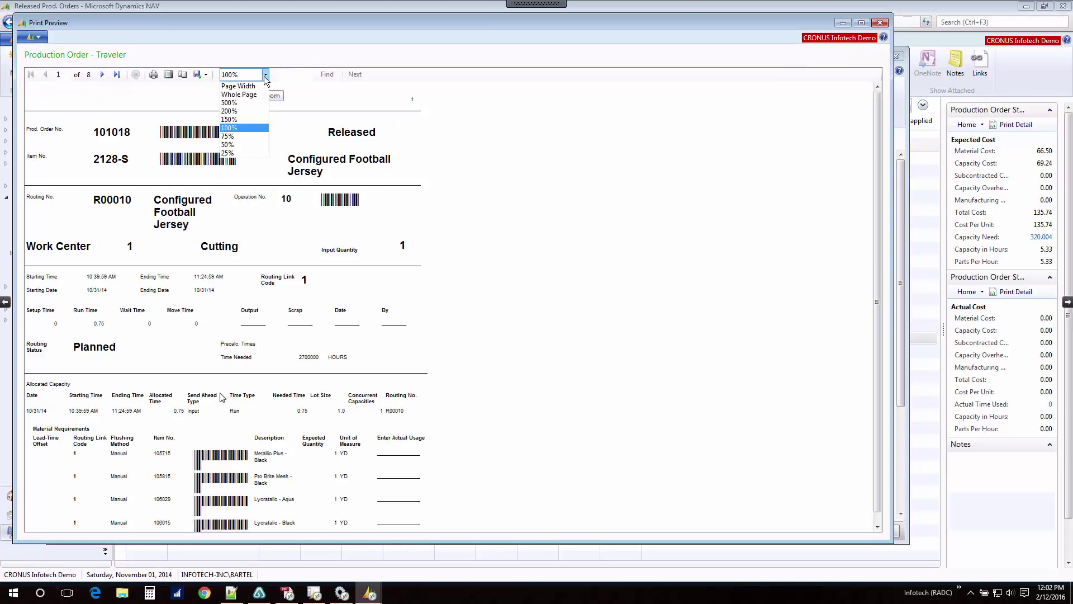
click(235, 117)
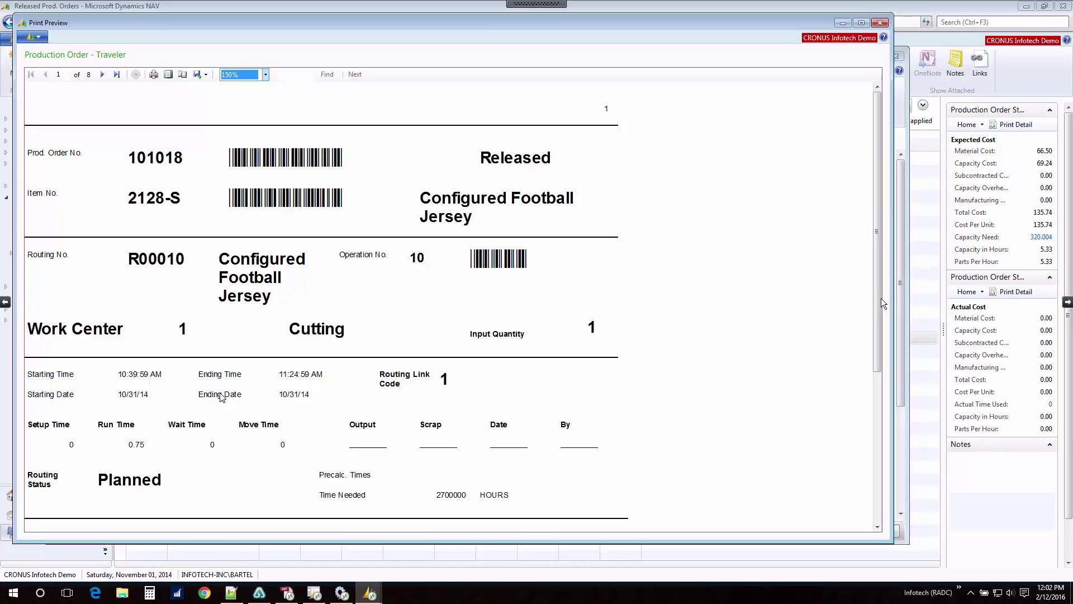
drag(880, 316, 880, 467)
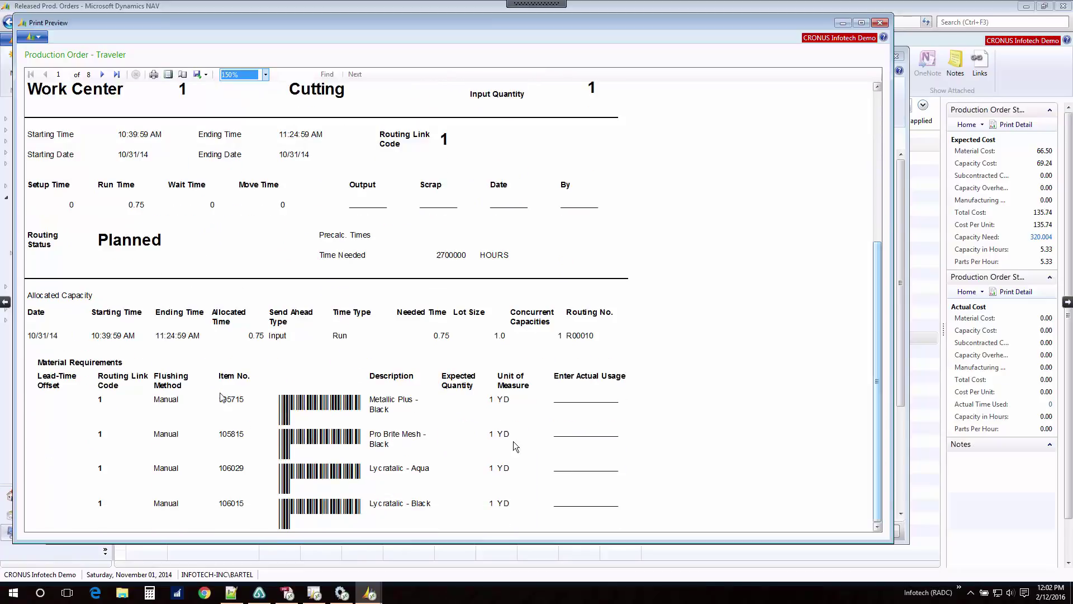
click(103, 74)
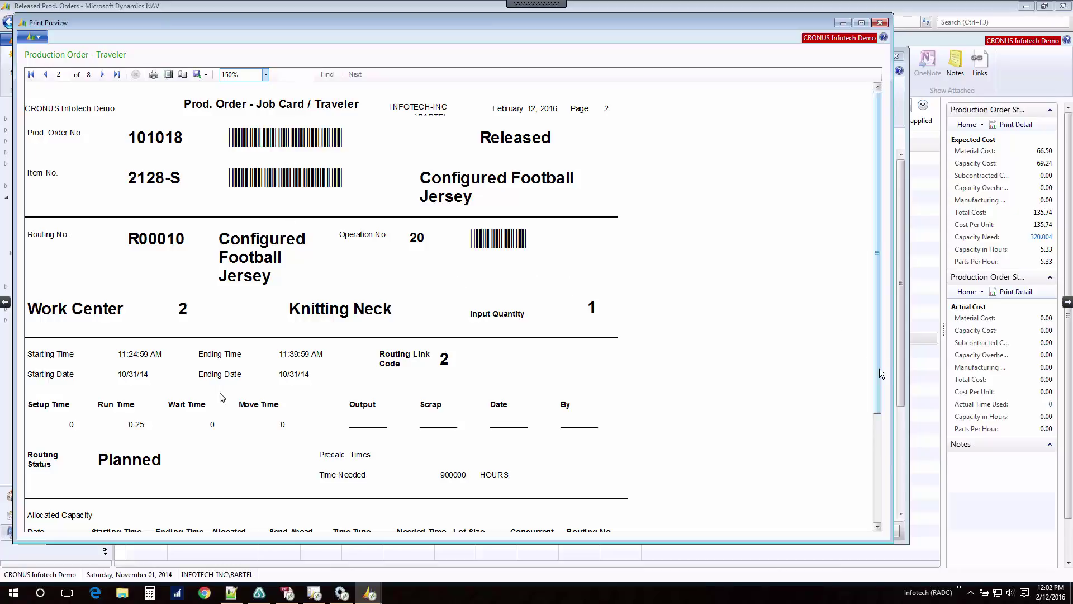
drag(879, 383, 878, 489)
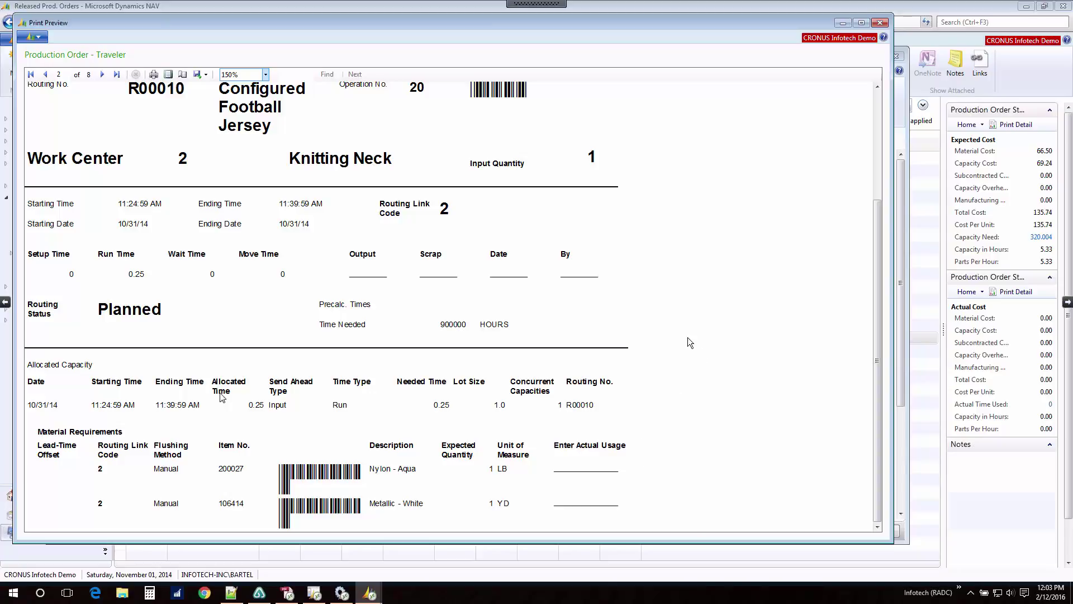
key(Escape)
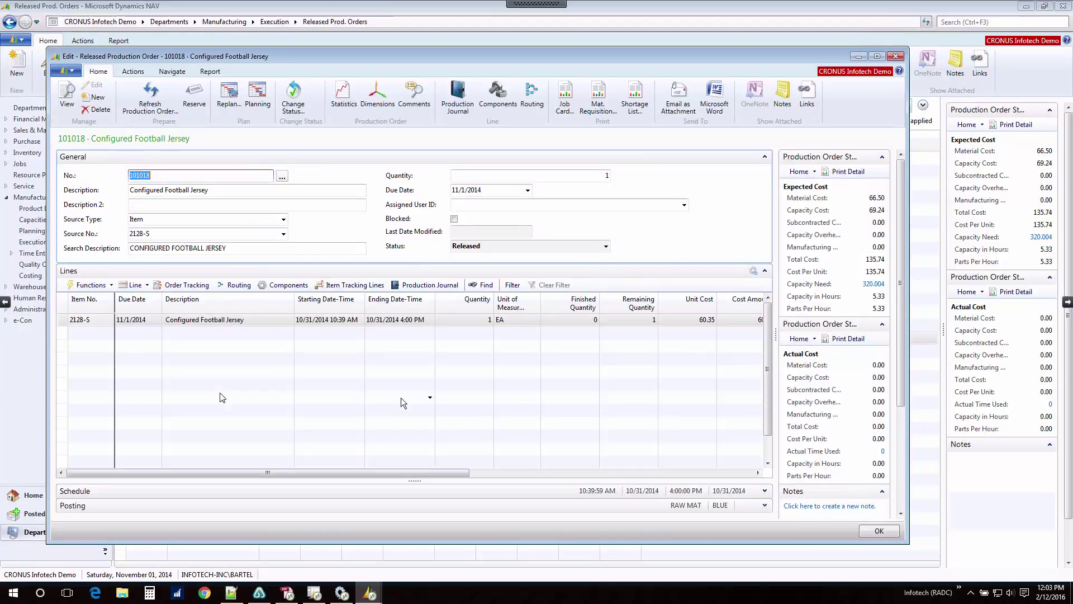
Review the component list of the Configured Football Jersey order line, then close the production order
click(285, 285)
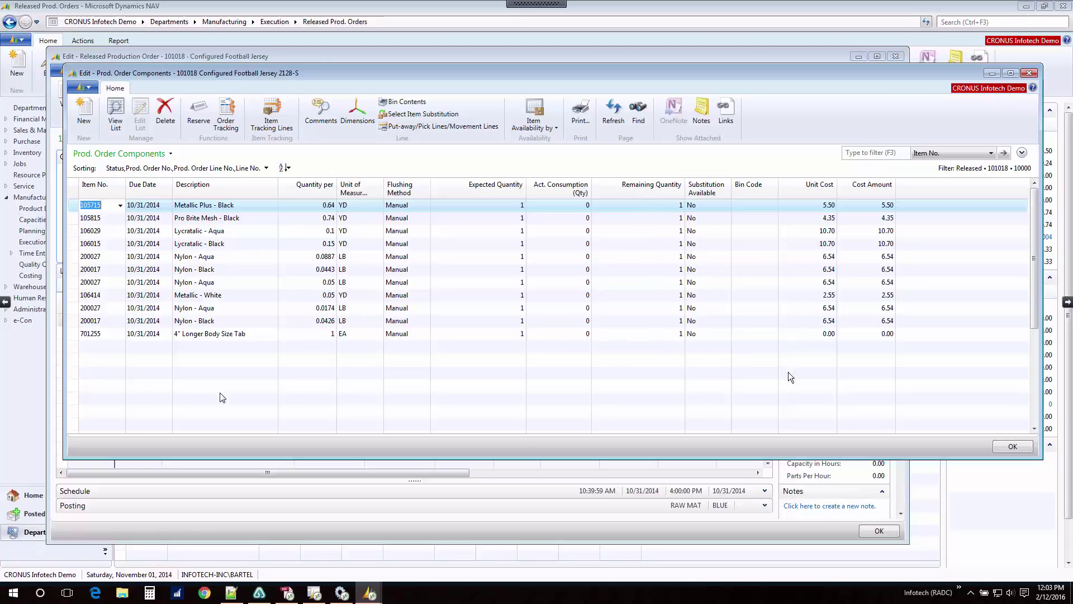
click(1011, 447)
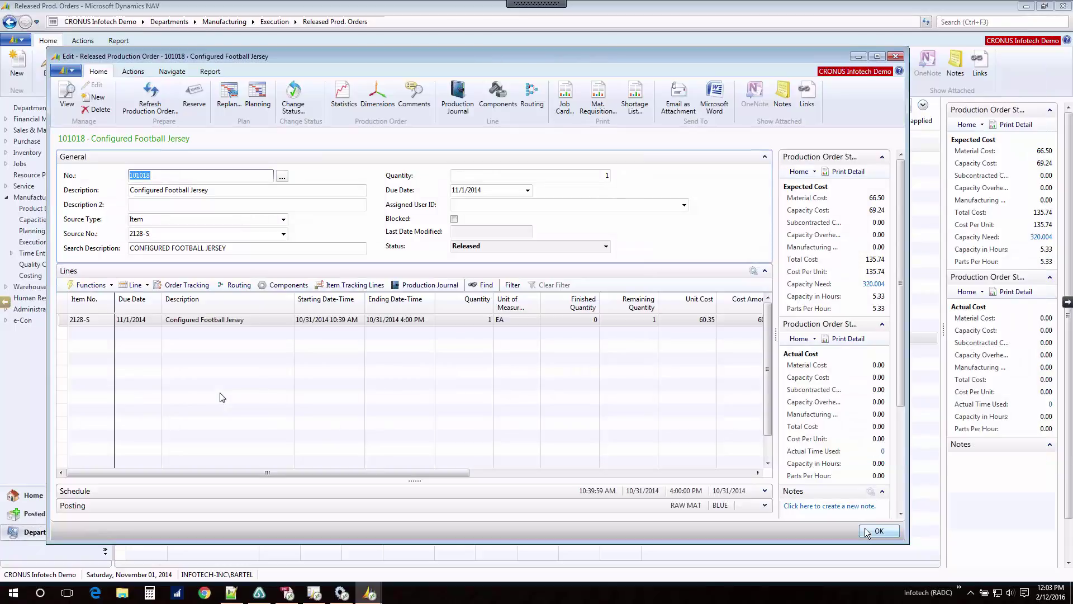
click(865, 529)
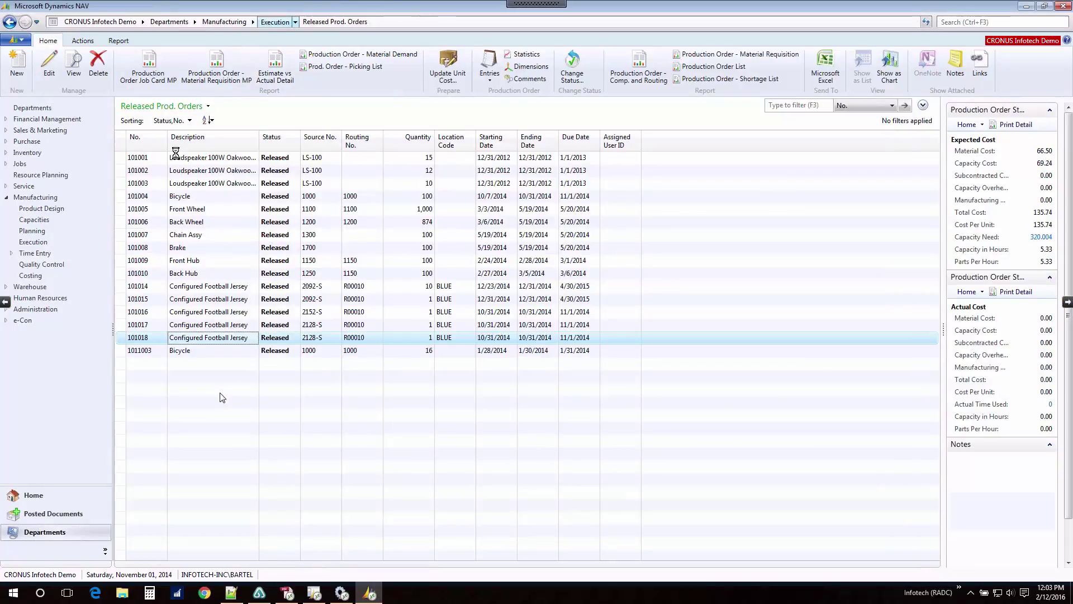
In the consumption journal, set up Calc. Consumption with the production order filter set to the newly released football jersey order's number
key(Escape)
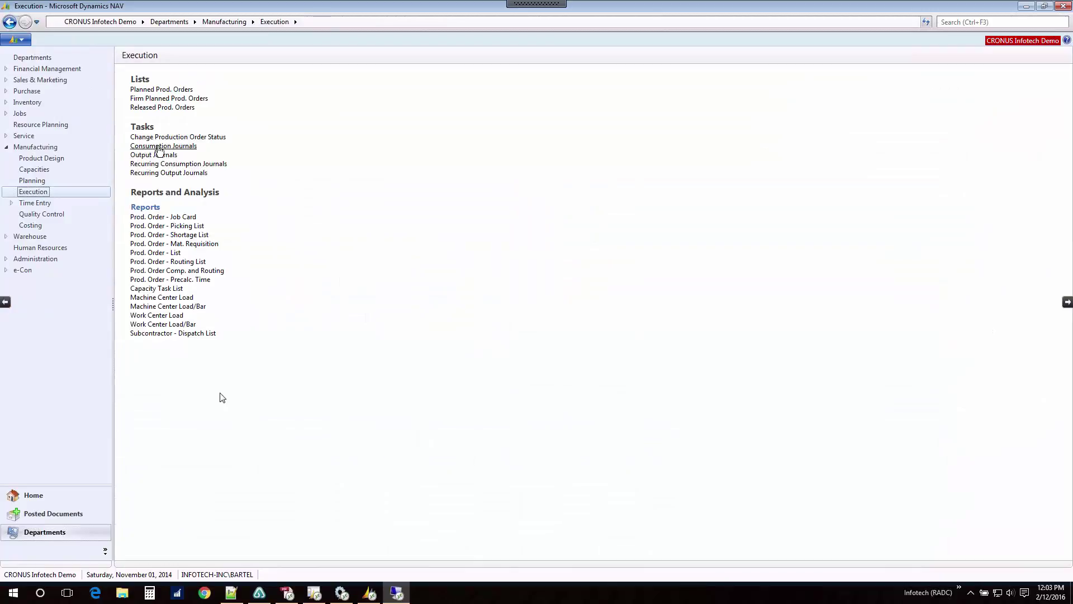
click(159, 148)
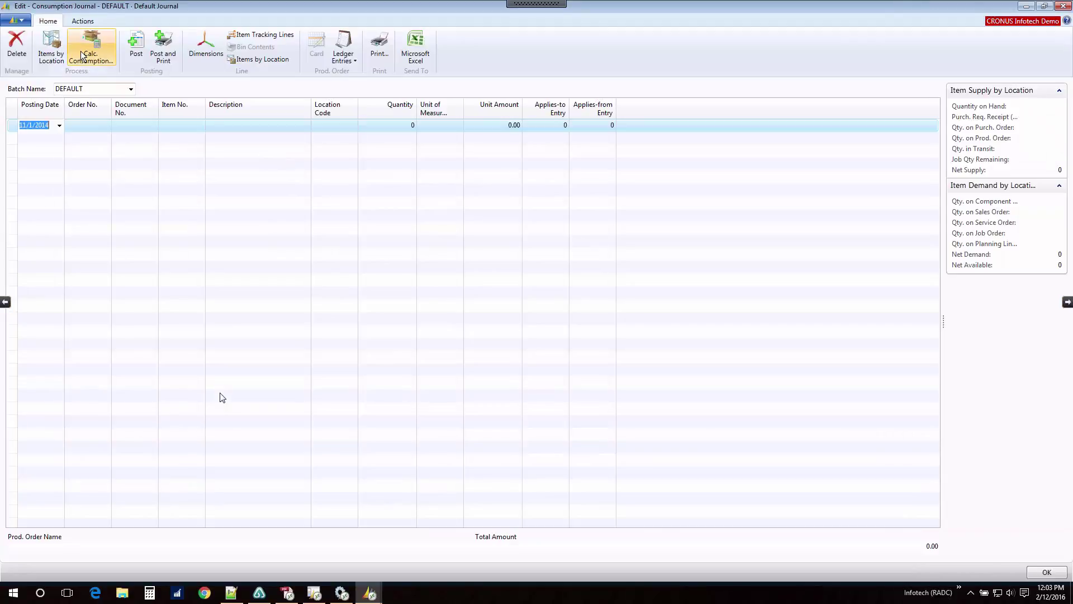
click(80, 51)
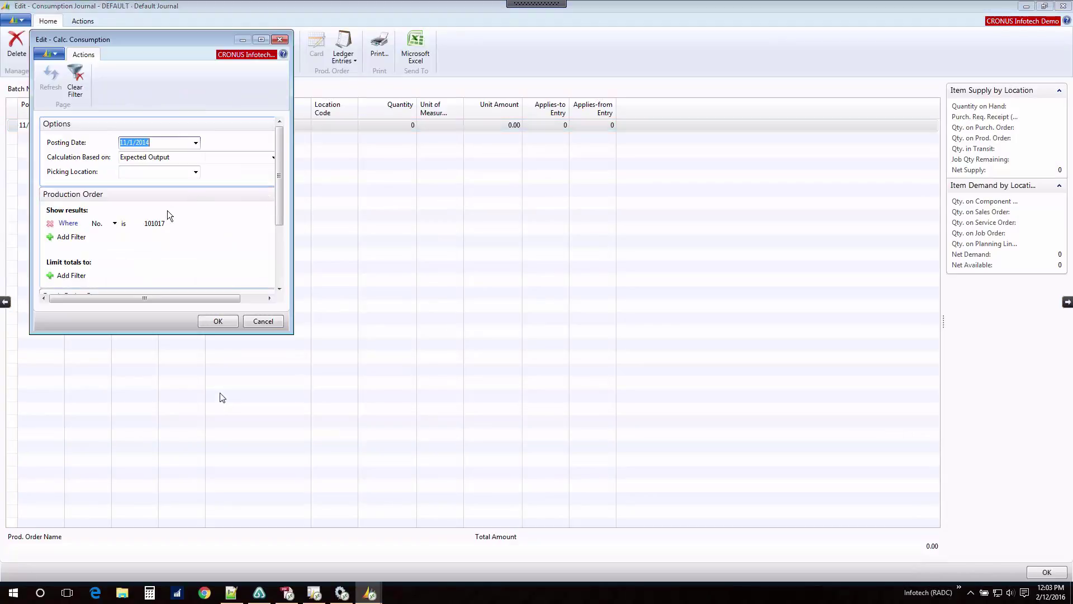
click(162, 224)
text(1)
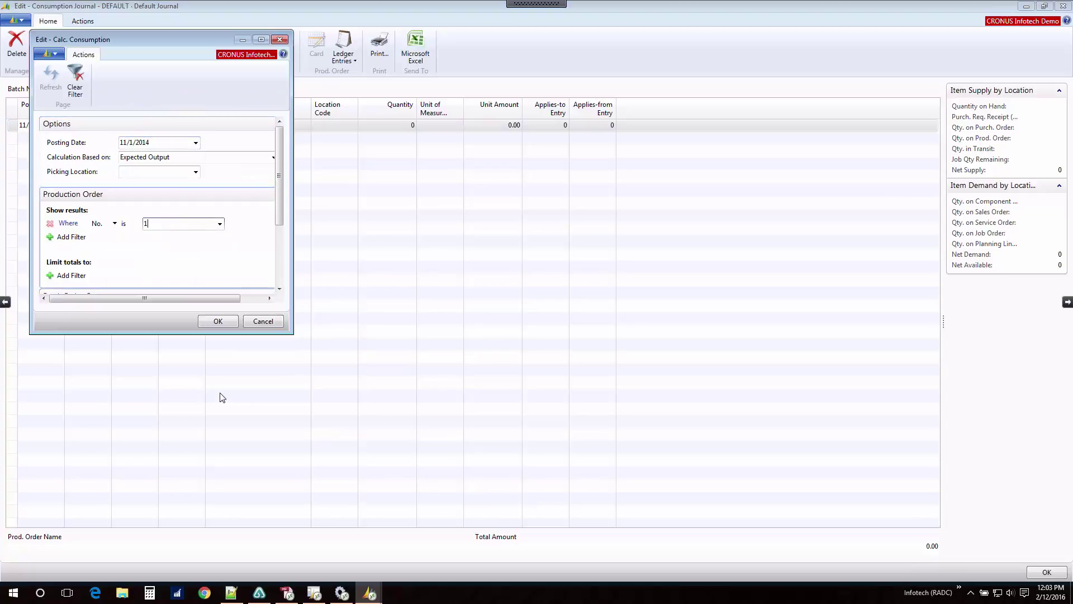
text(01018)
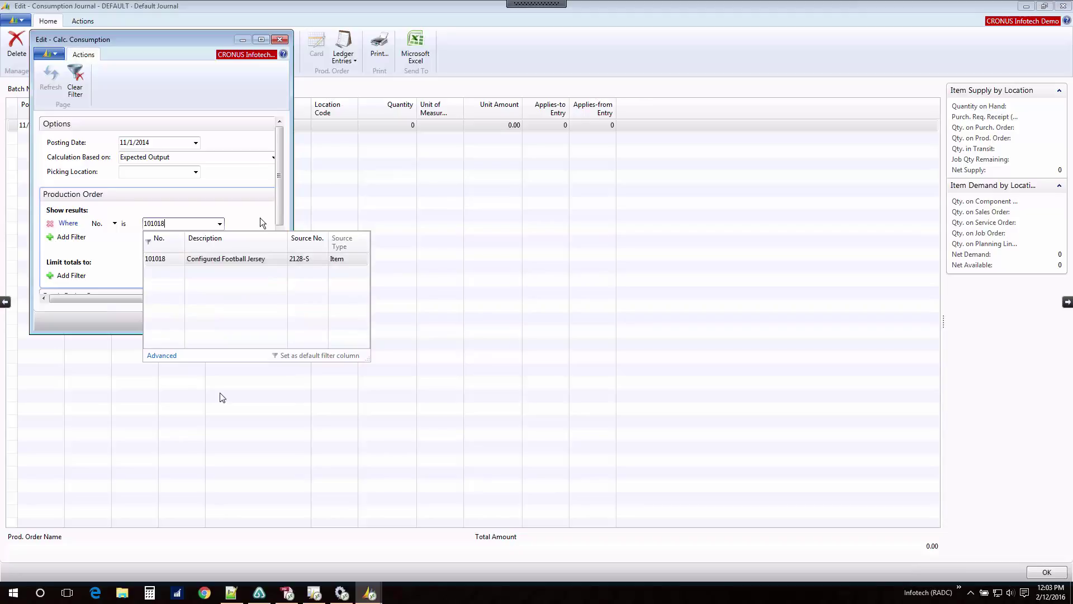
Limit the components to routing link code 1 (Cutting) and calculate the consumption lines
drag(276, 204, 281, 266)
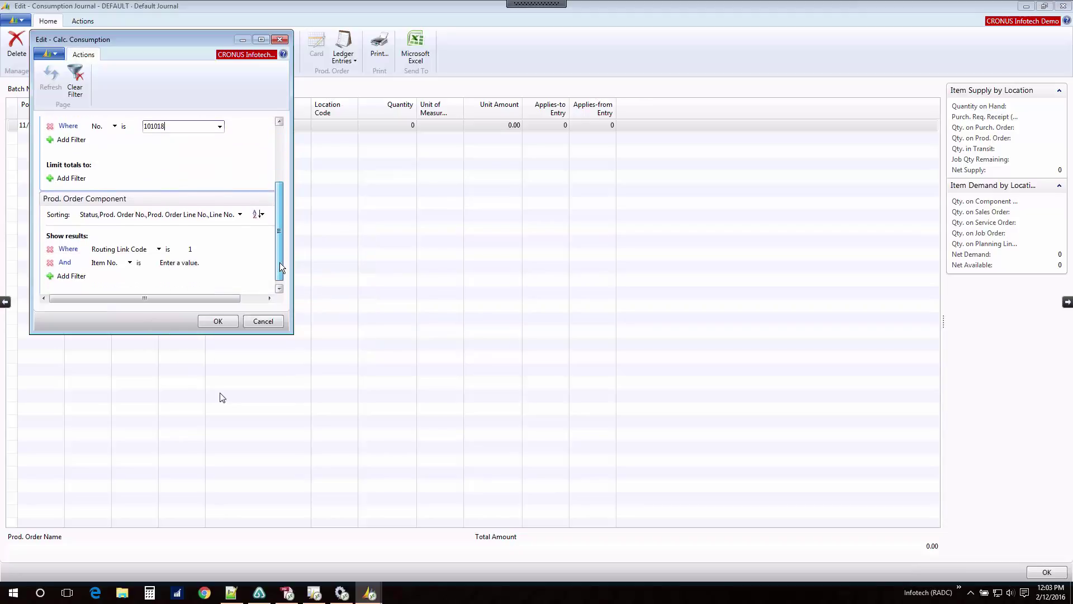
click(185, 244)
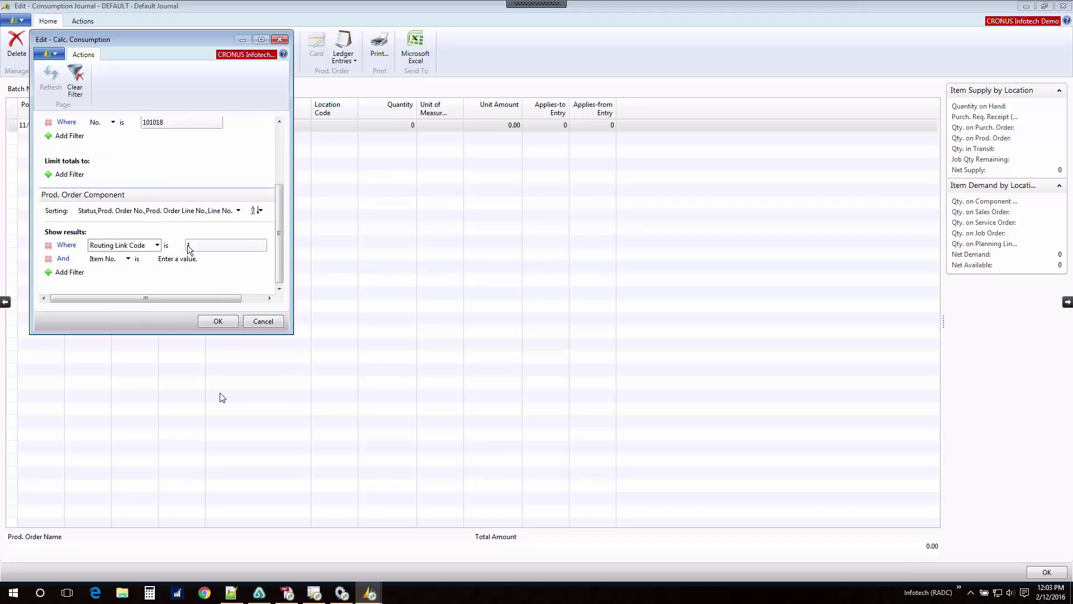
click(262, 246)
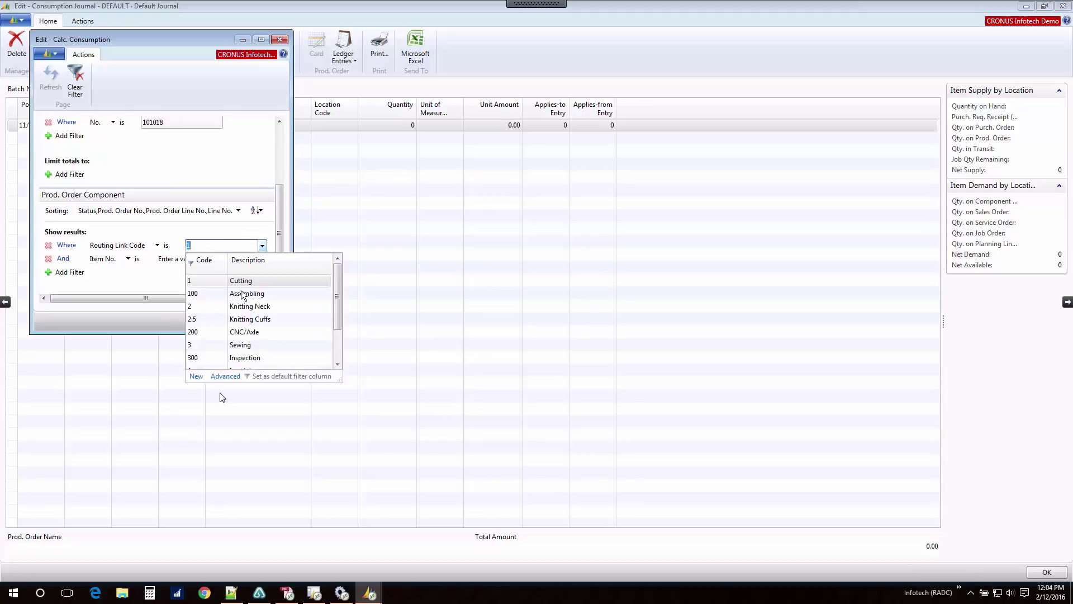
click(237, 281)
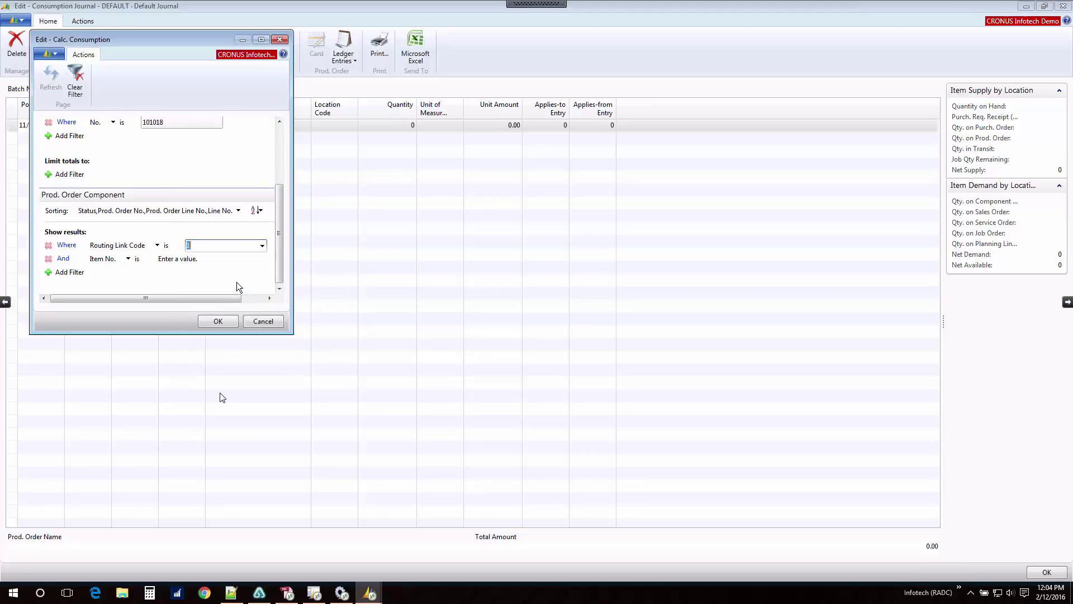
click(211, 322)
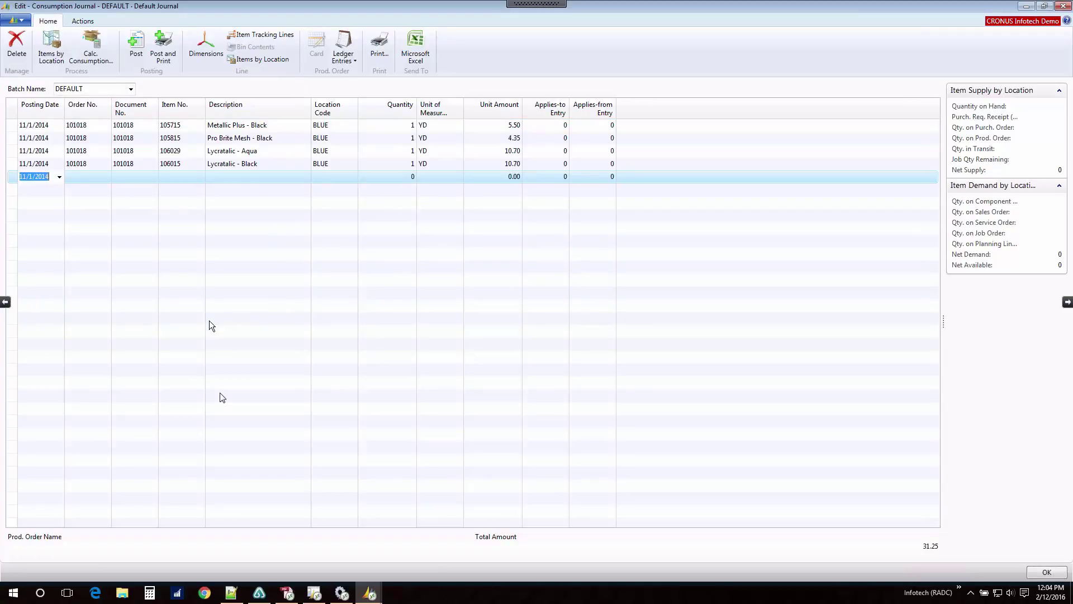
Set the consumed quantities to 0.9 for Metallic Plus - Black and 0.75 for Pro Brite Mesh - Black
click(296, 128)
click(403, 125)
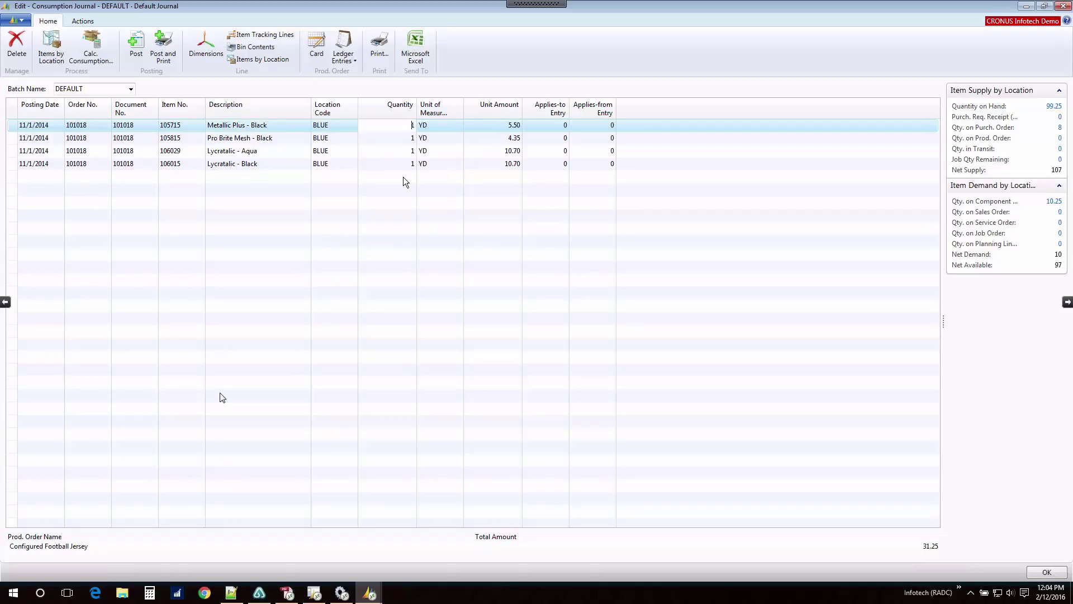
key(BackSpace)
text(0.9)
key(Tab)
key(Return)
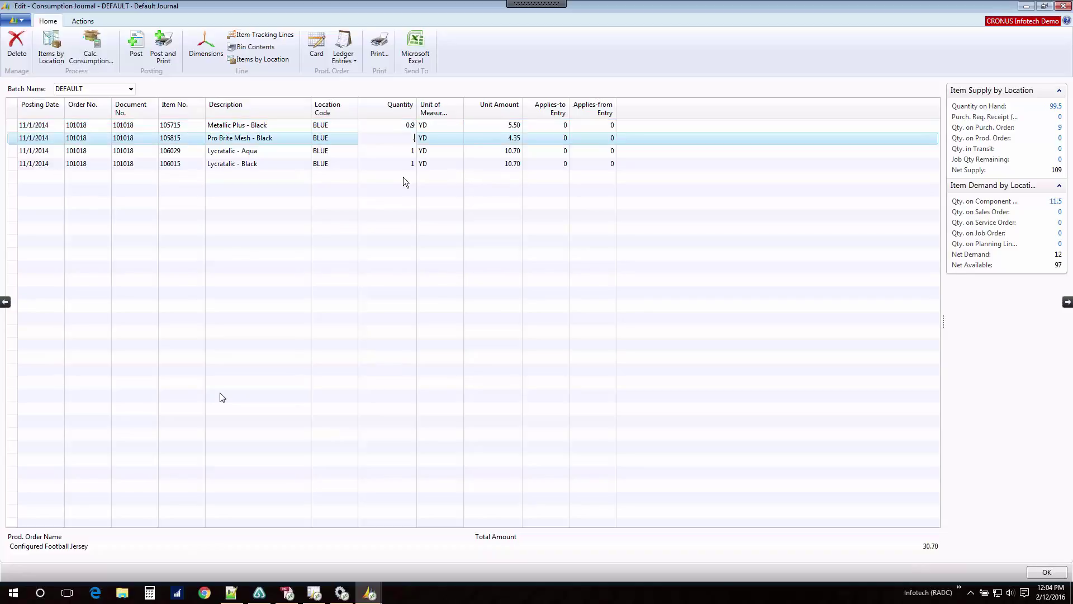
key(Return)
key(Return)
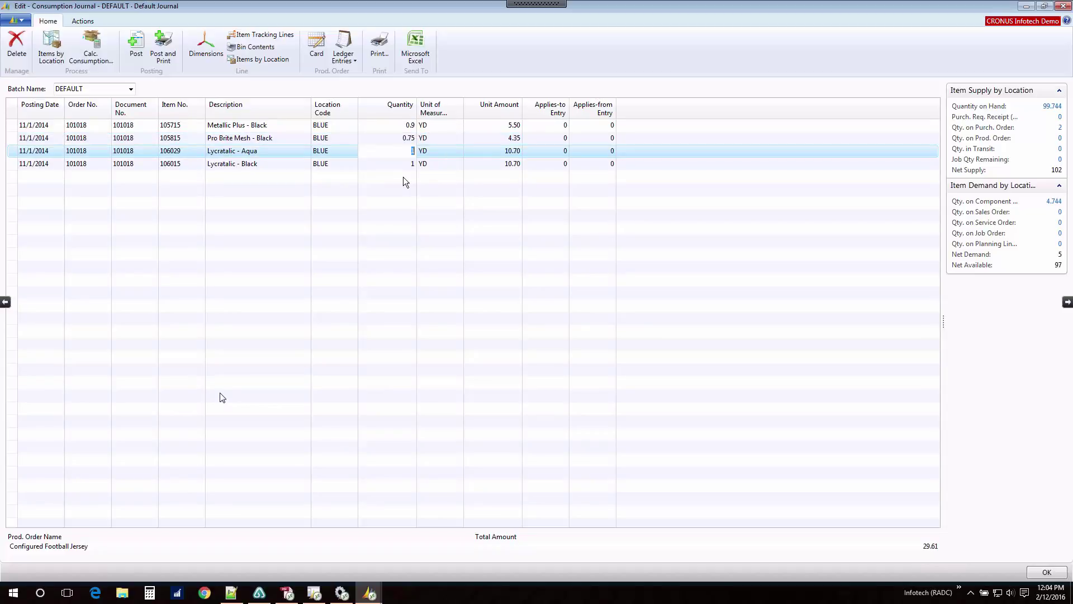
Set the consumed quantities to 0.5 for Lycratalic - Aqua and 0.25 for Lycratalic - Black
text(0.5)
key(Return)
key(Return)
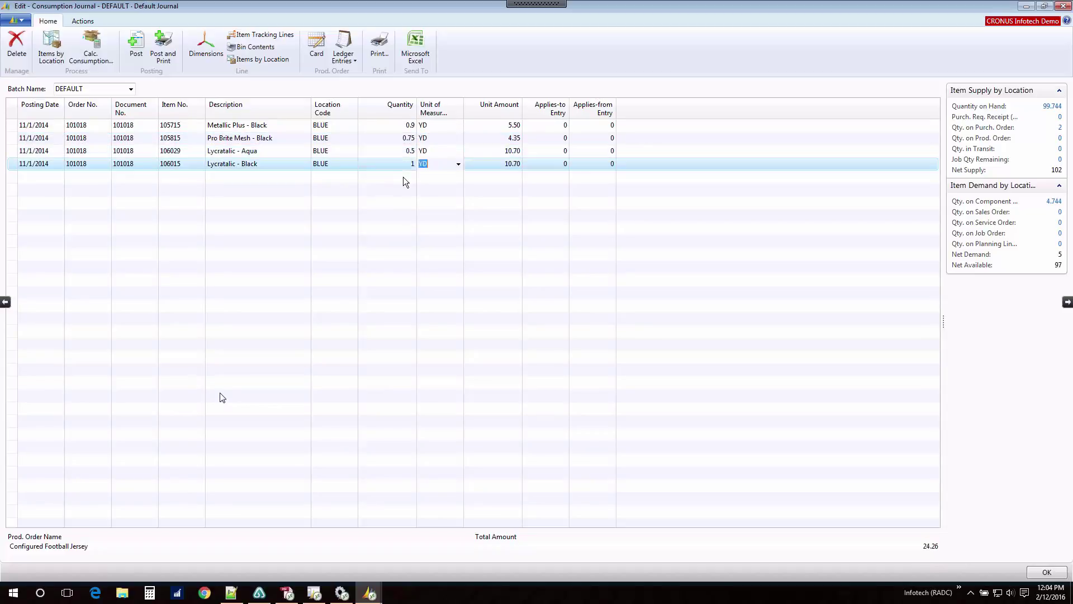
text(0.25)
key(Return)
Assign 0.25 from lot LOT0004 to the Lycratalic - Black line through item tracking
click(288, 168)
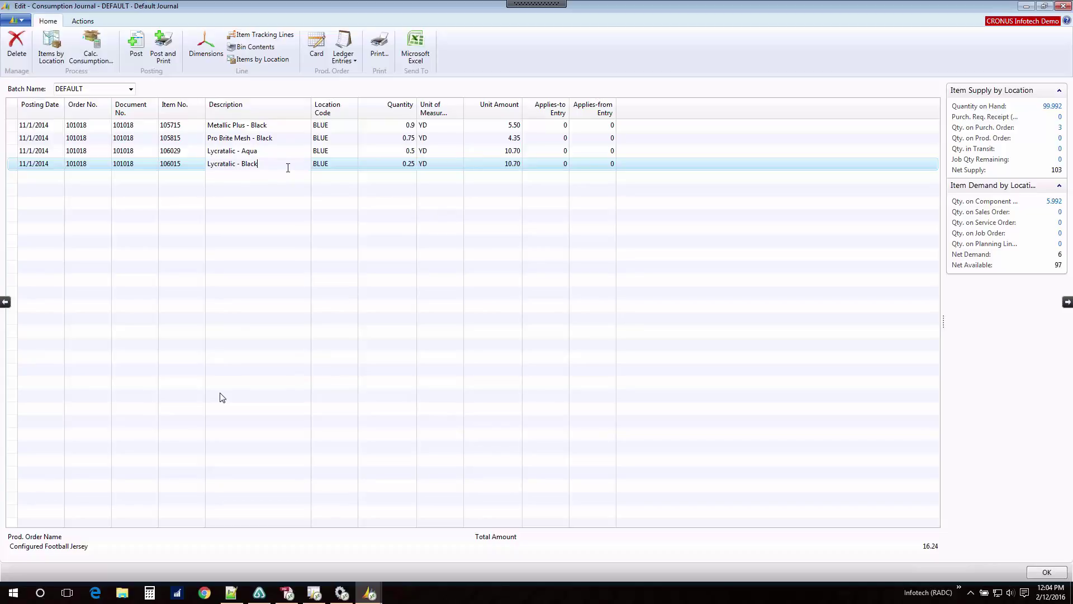
click(256, 35)
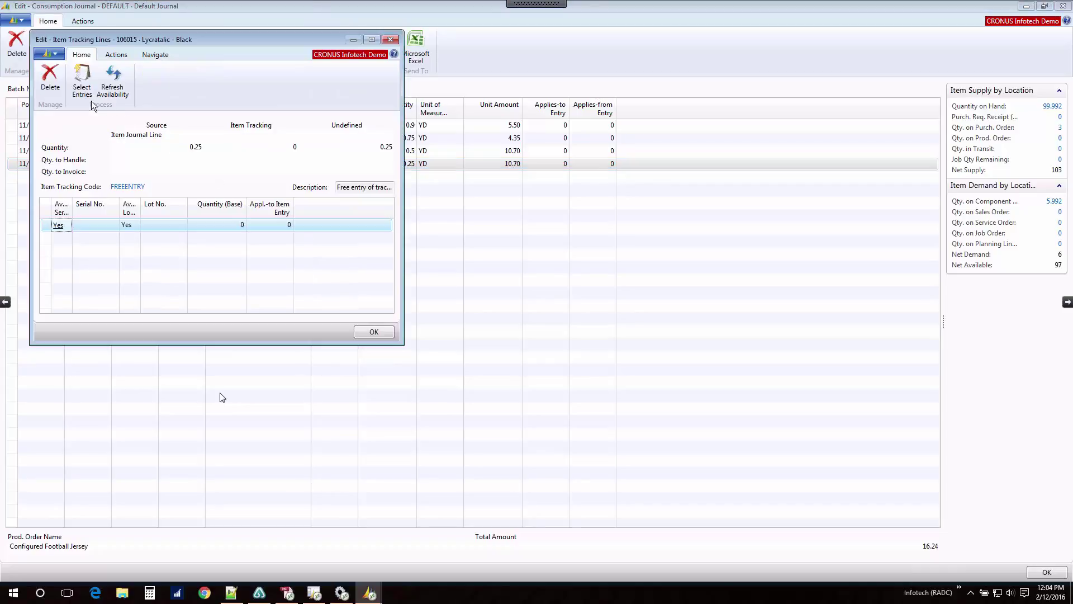
click(83, 89)
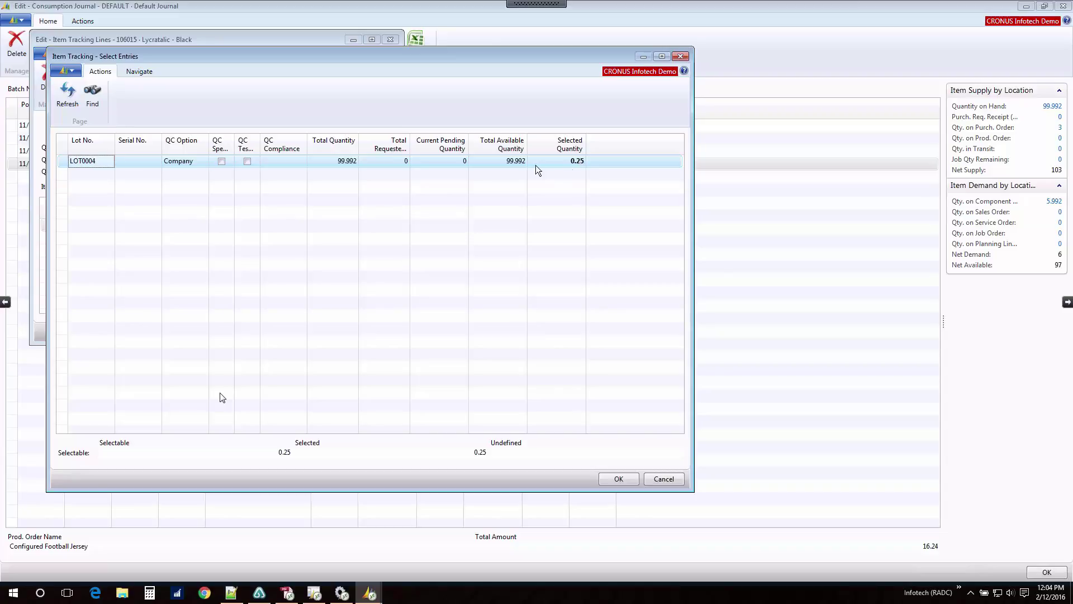
click(619, 479)
click(358, 332)
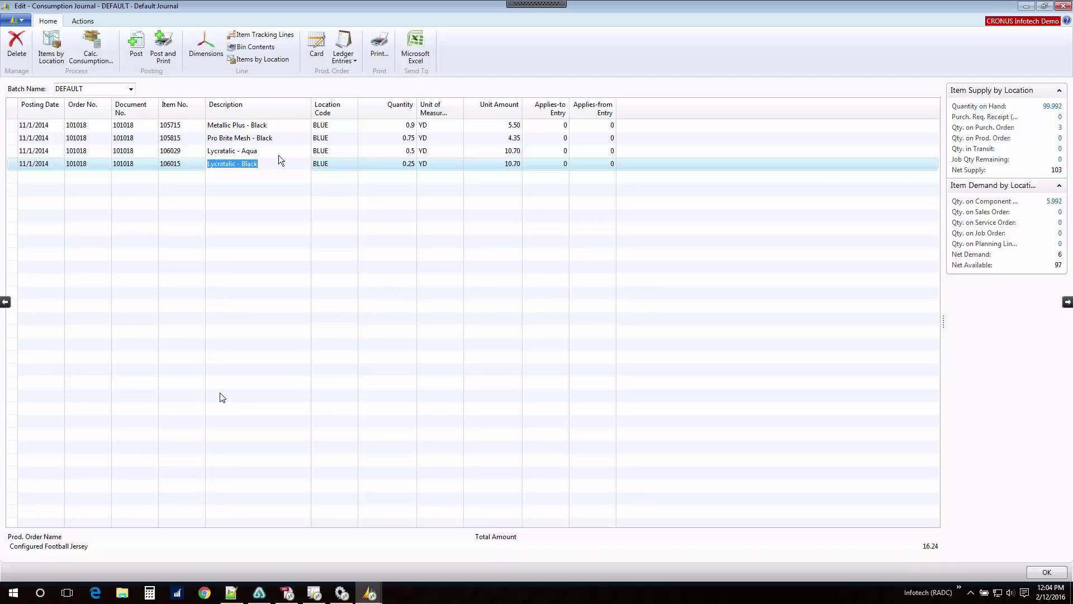
Post the four consumption lines for the Configured Football Jersey order and close the consumption journal
click(135, 53)
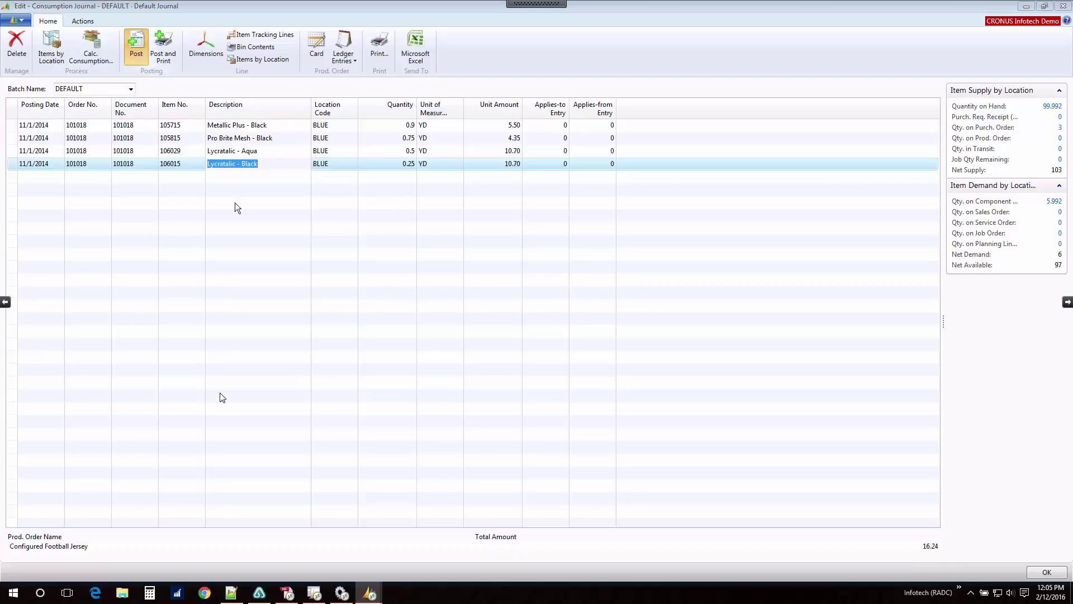
click(535, 310)
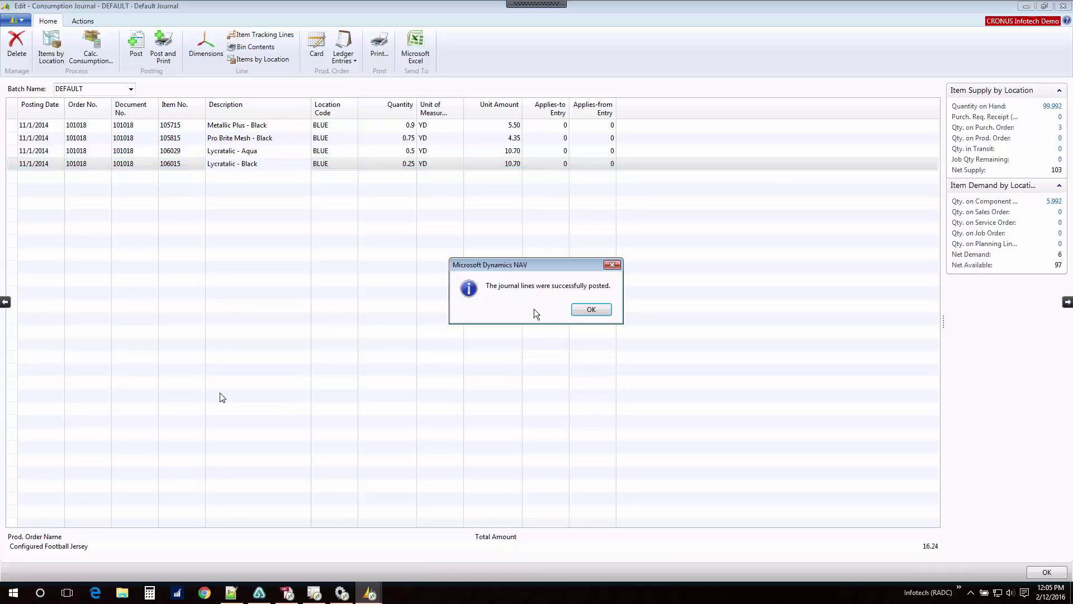
click(591, 309)
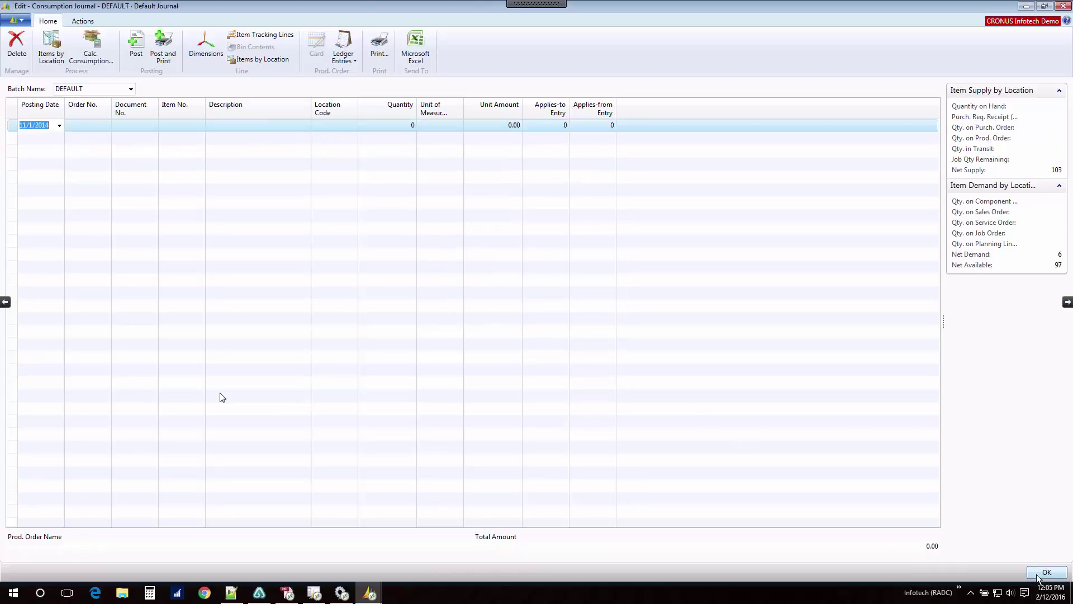
click(1044, 573)
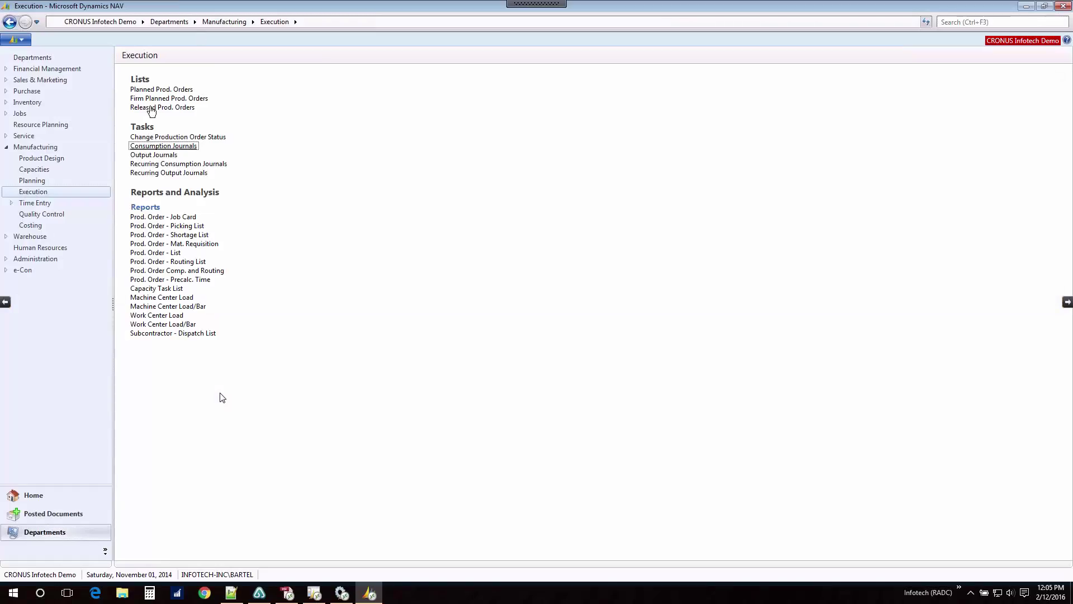
Open the last Configured Football Jersey order among the released production orders and check its components' actual consumption and remaining quantities
click(148, 108)
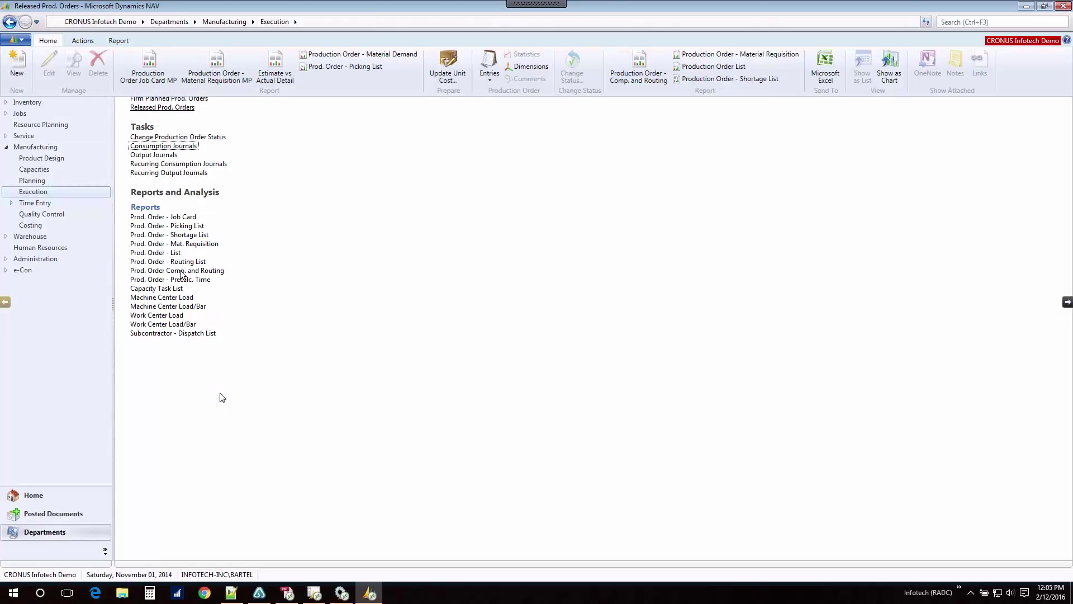
double_click(199, 339)
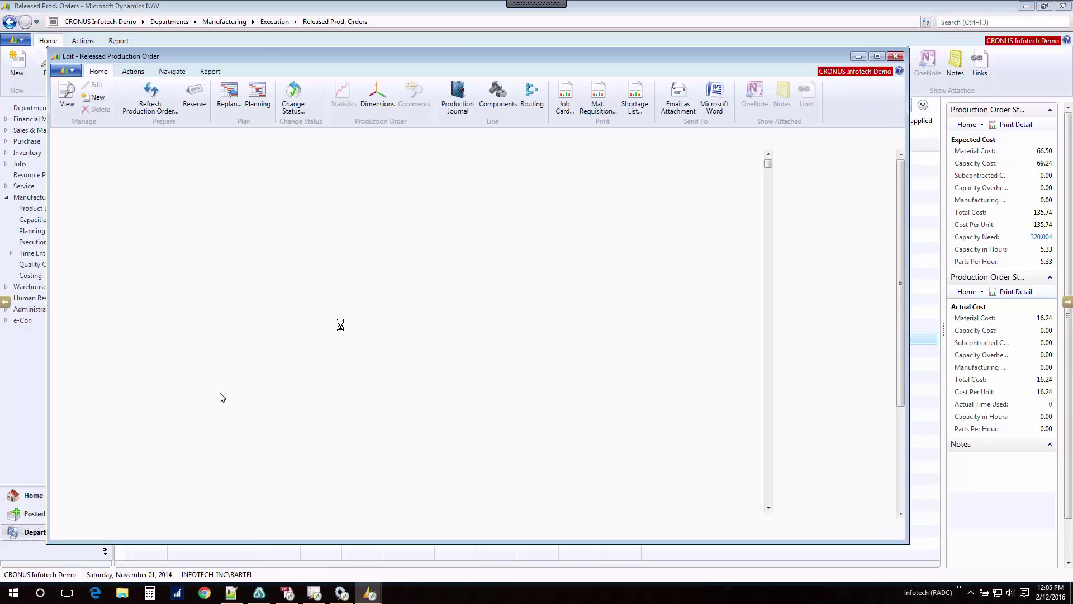
click(289, 286)
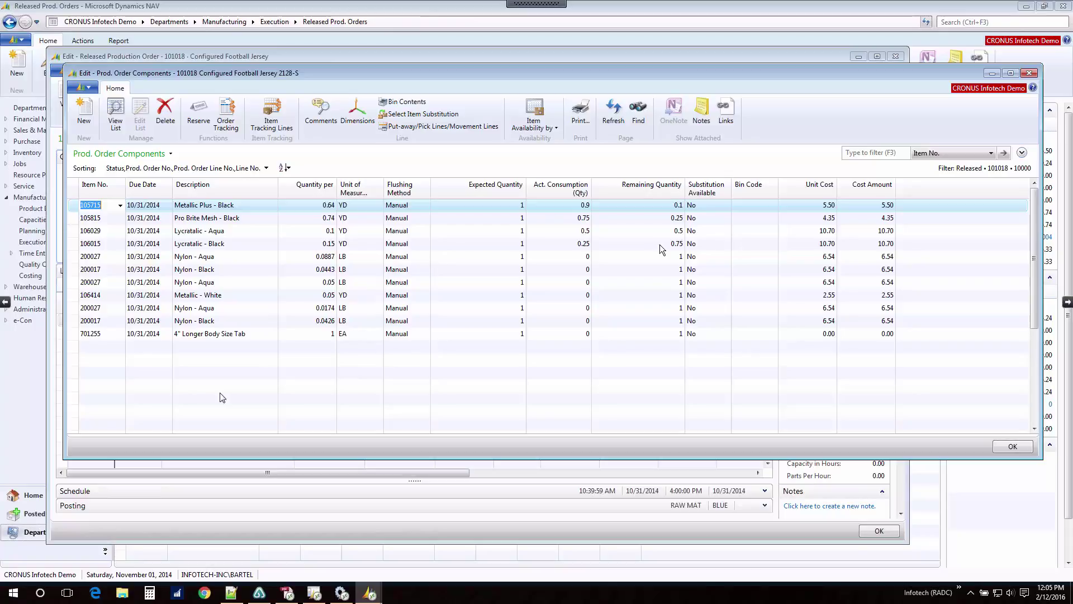
click(1006, 453)
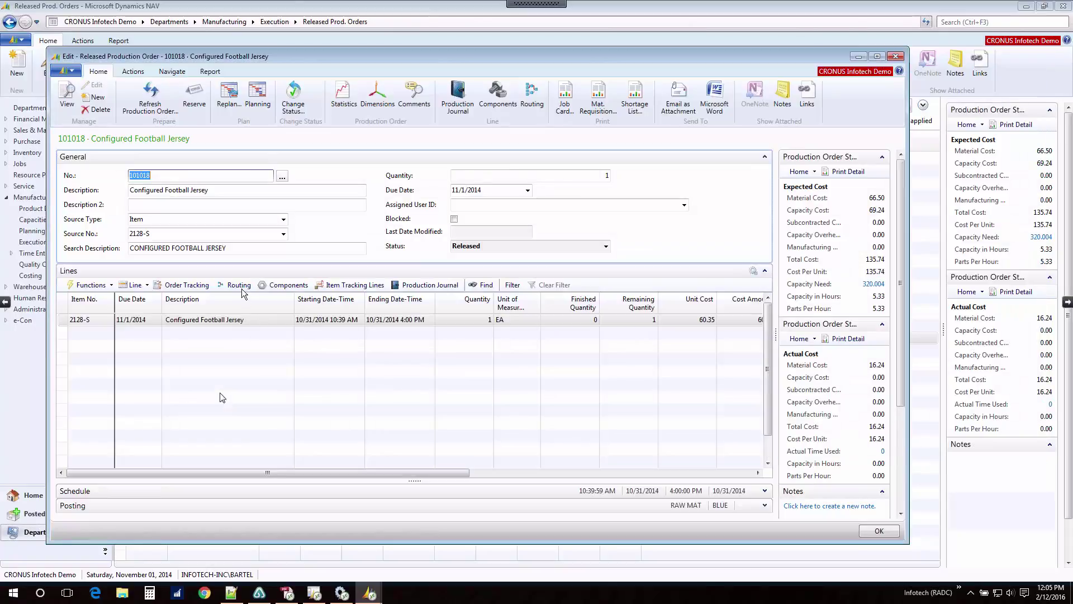
Review the order line's routing operations and their statuses, and close the production order
click(239, 285)
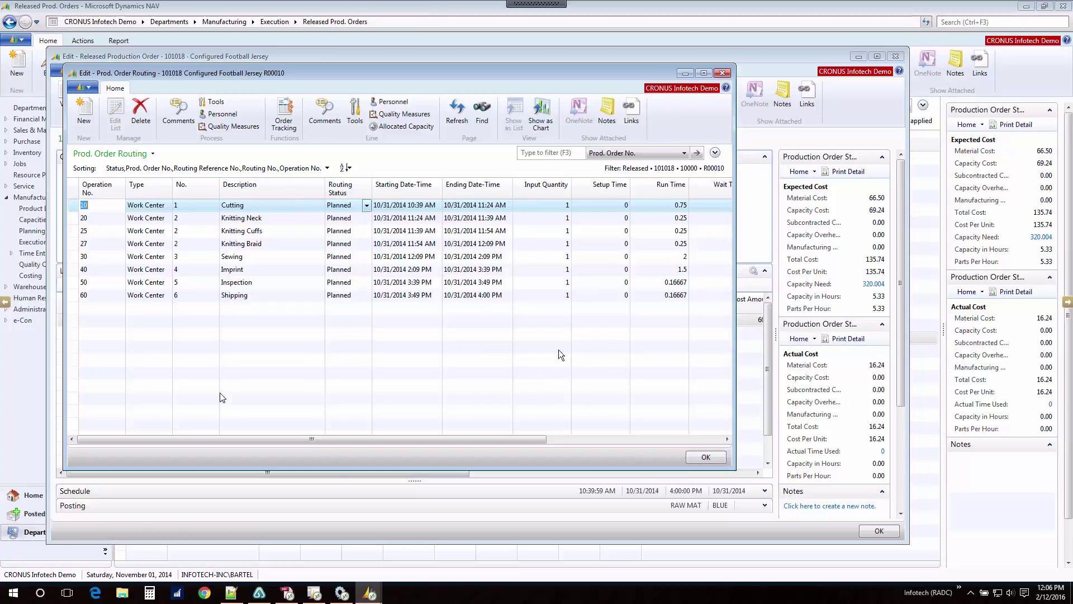
click(707, 457)
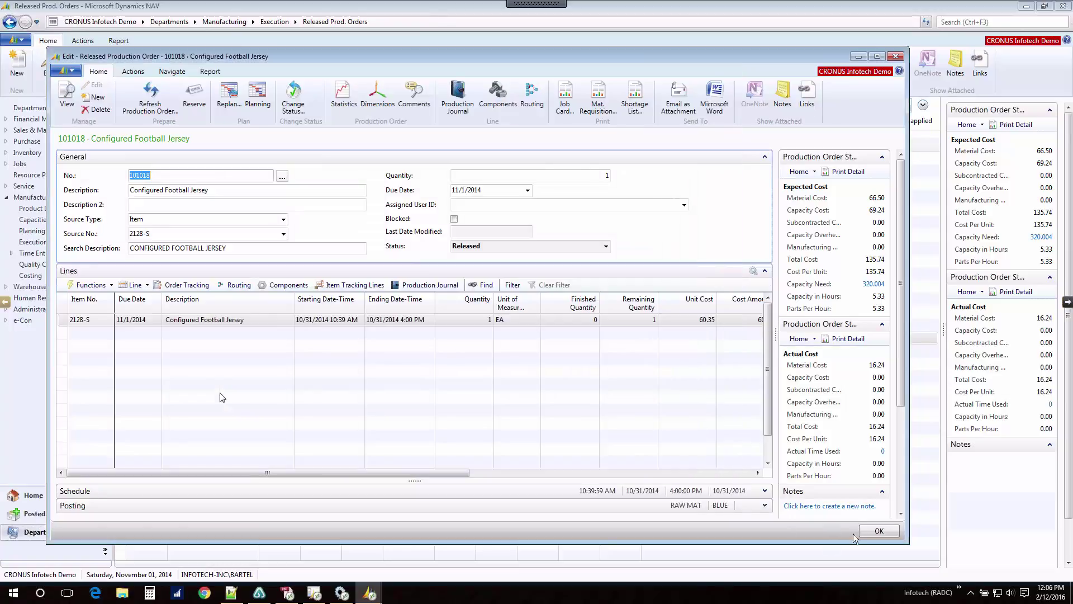
click(876, 531)
Search for "time entry" and open the manufacturing Time Entry Card
click(943, 24)
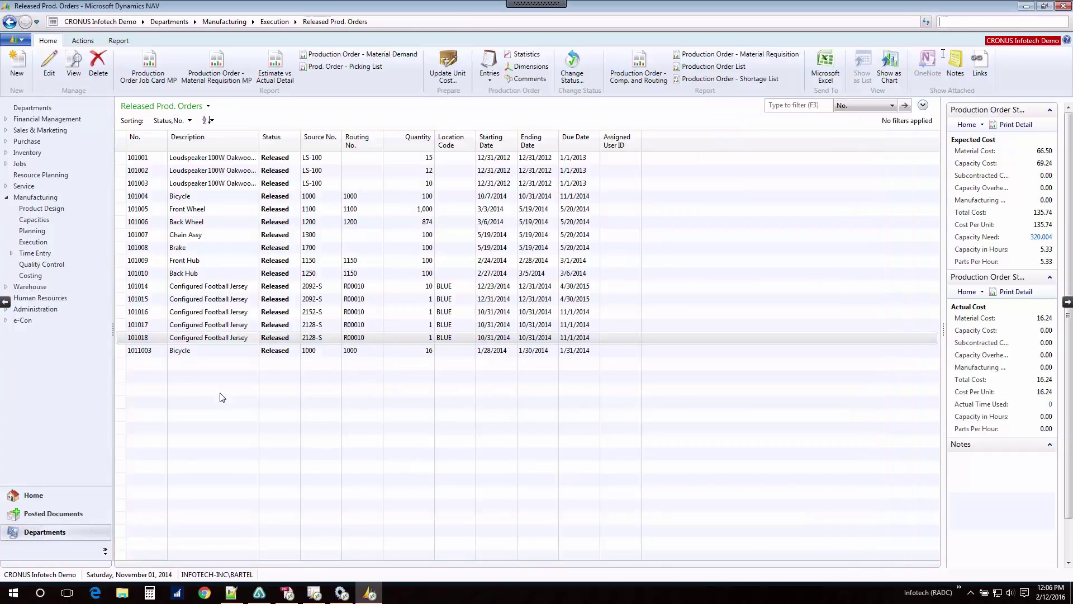
text(time entry)
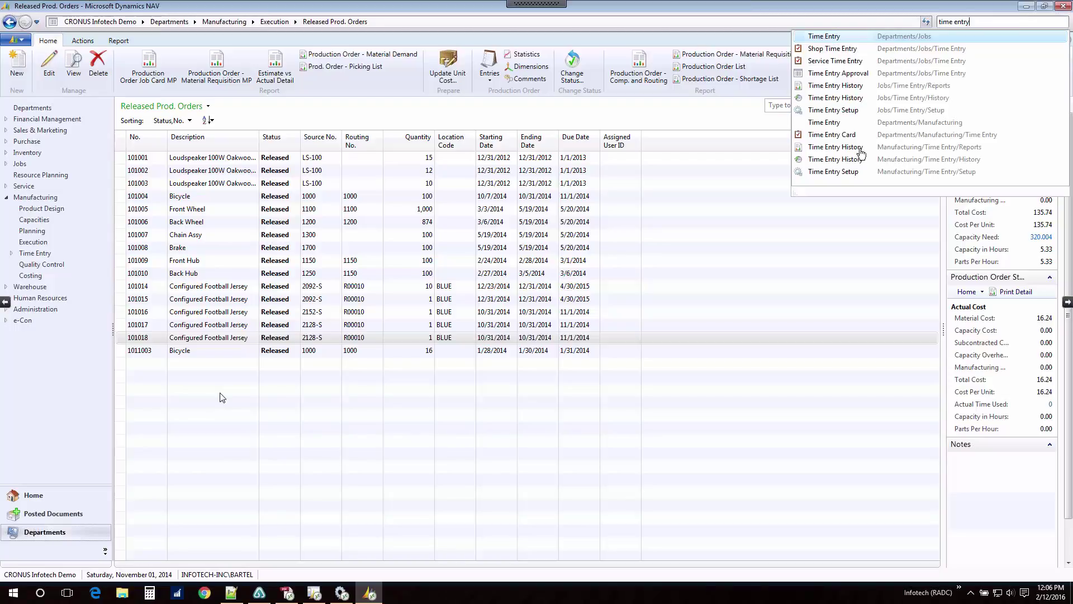
click(836, 136)
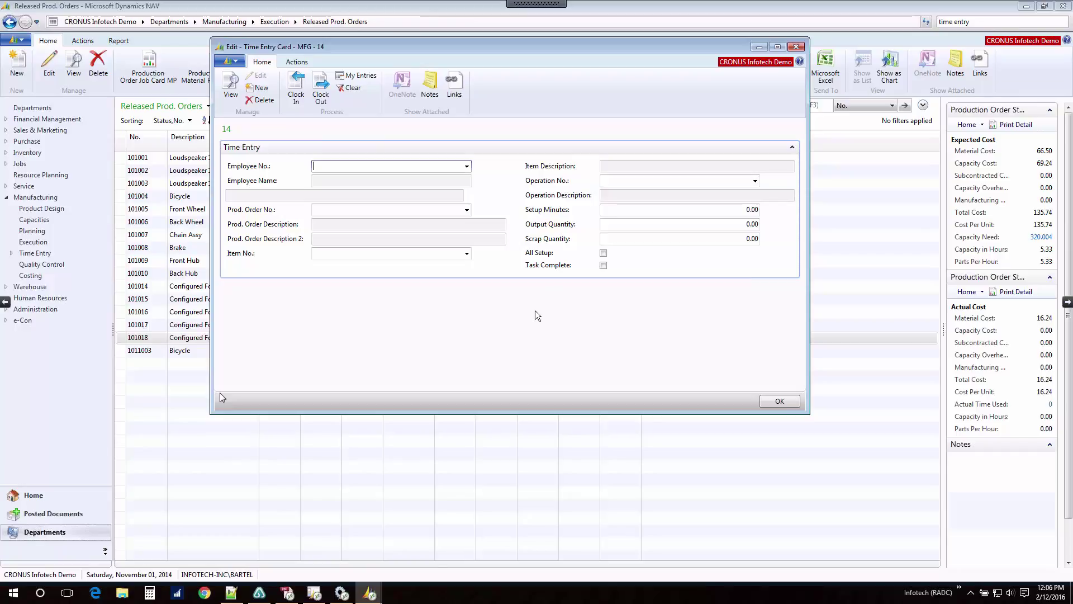
Fill in the time entry with the second listed employee and the last Configured Football Jersey production order, item 2128-S
click(466, 167)
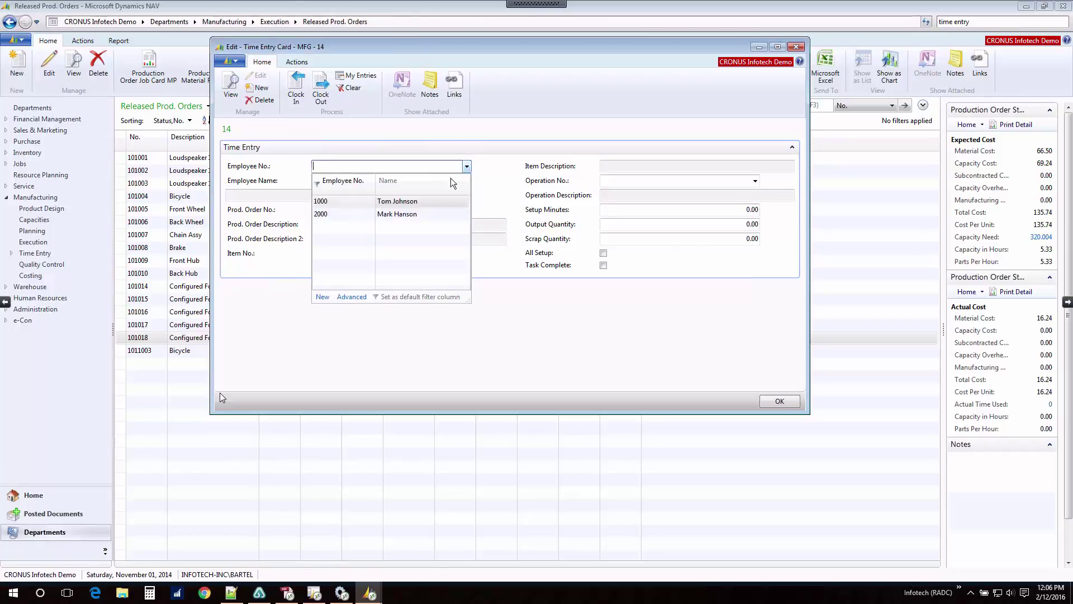
click(373, 214)
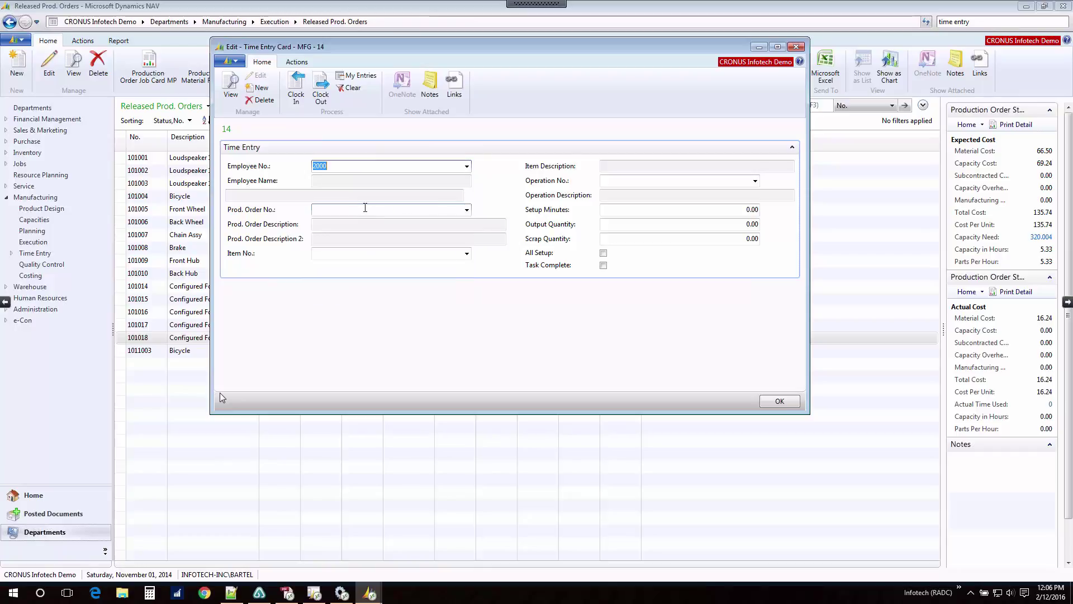
click(364, 208)
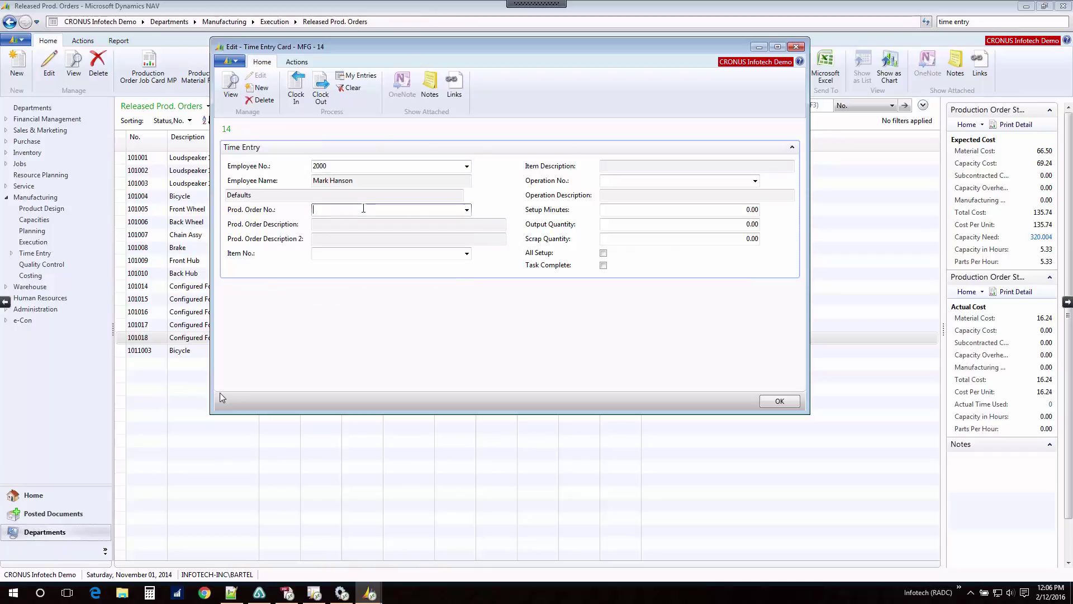
text(101018)
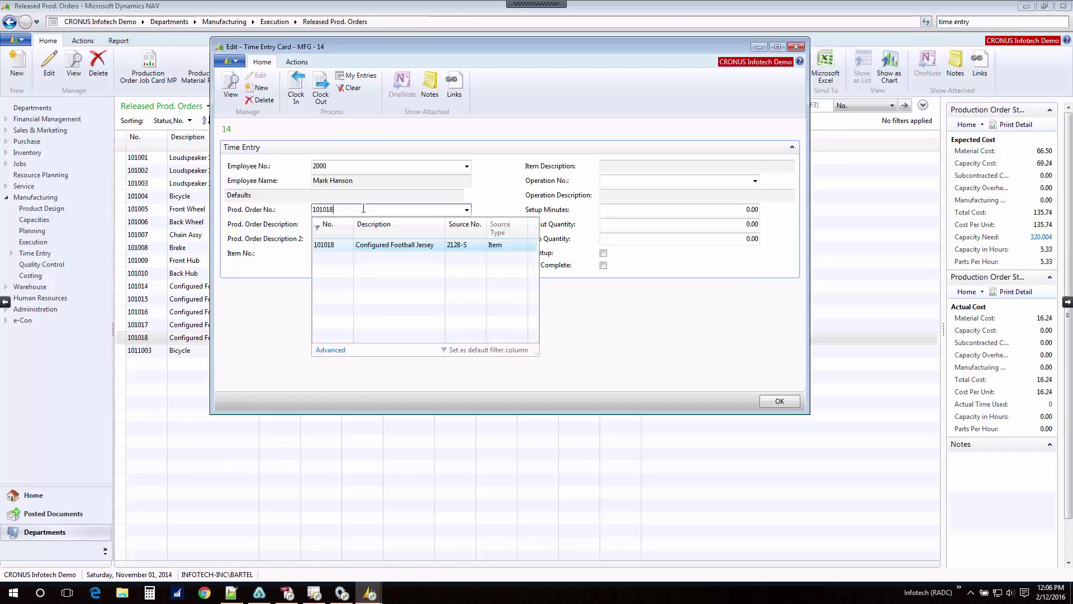
click(370, 244)
key(Tab)
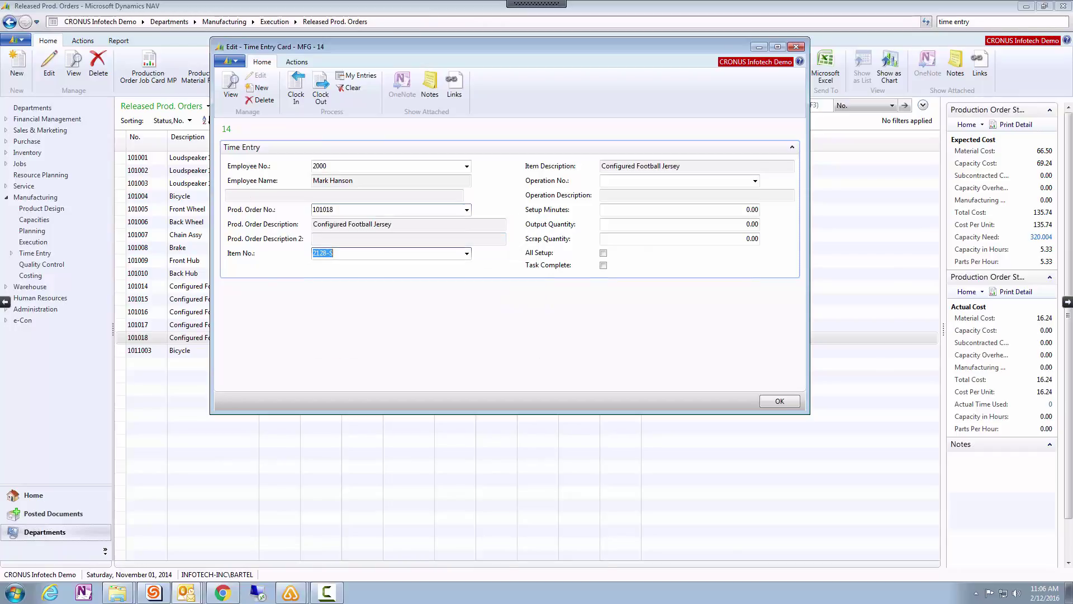
Choose operation 10 (Cutting) for the time entry and clock the employee in
click(699, 181)
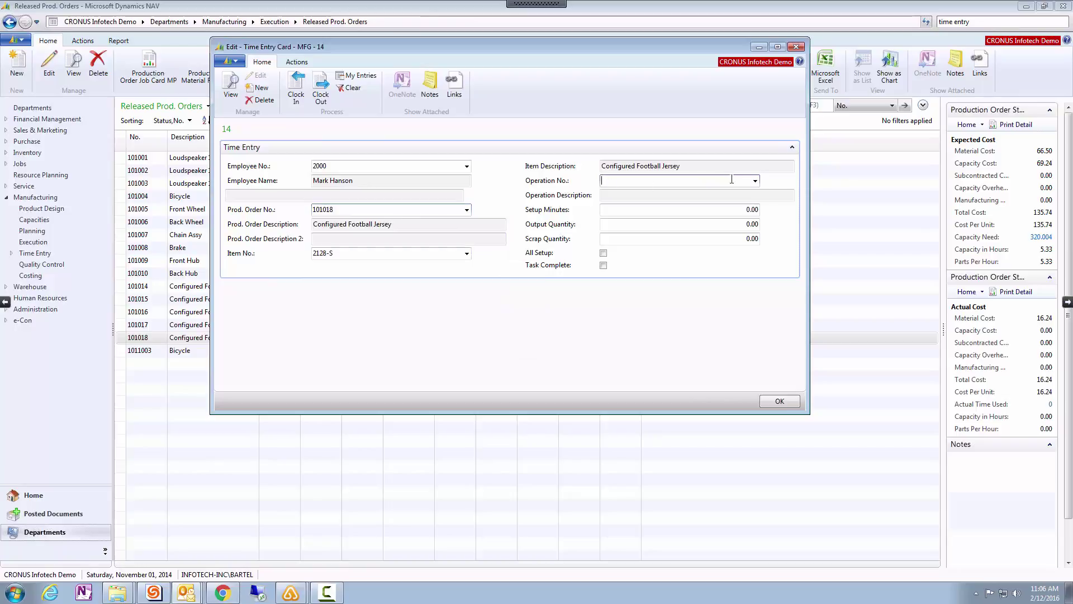
click(754, 181)
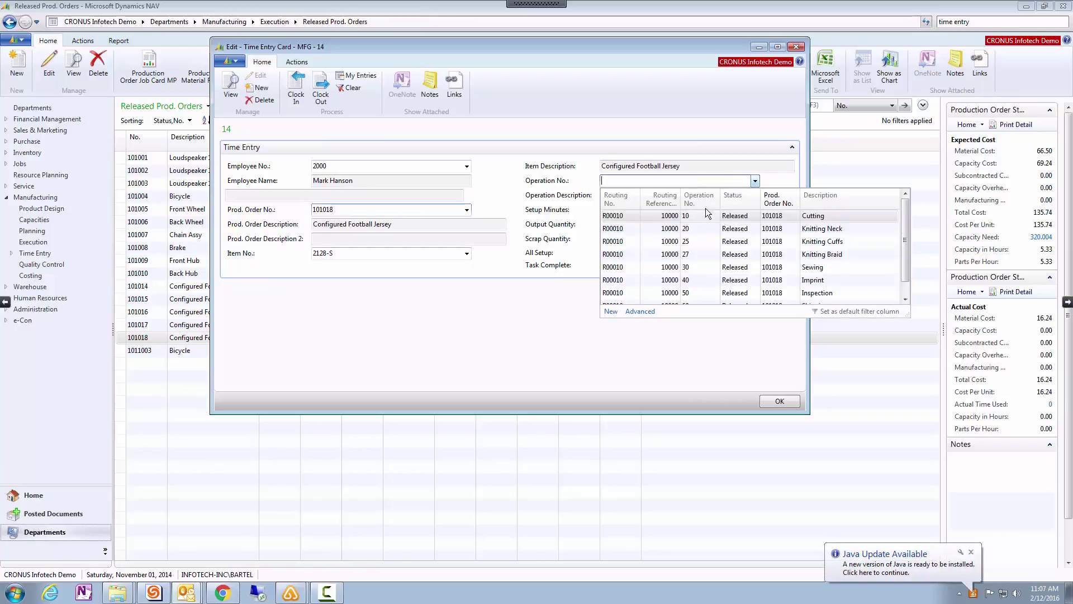
click(835, 217)
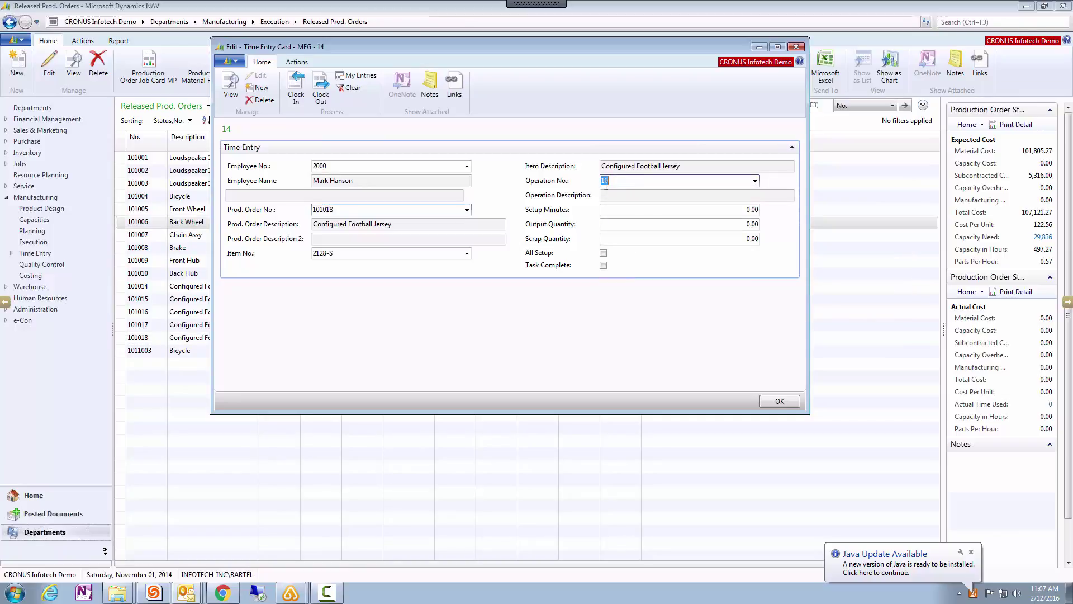
click(298, 90)
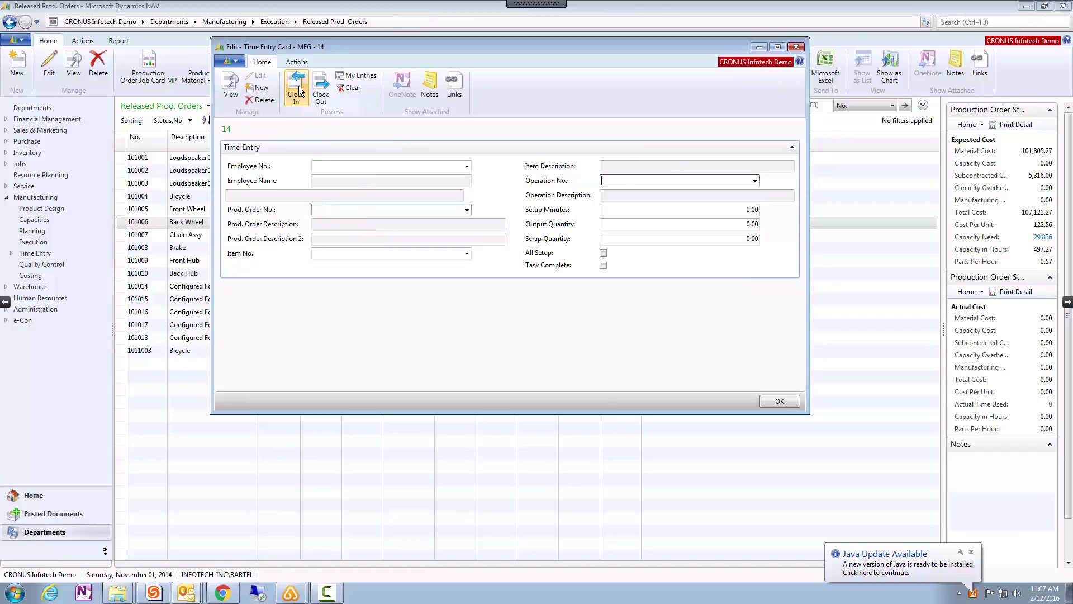
Select the same employee again, mark the Cutting task complete and clock the employee out
click(363, 168)
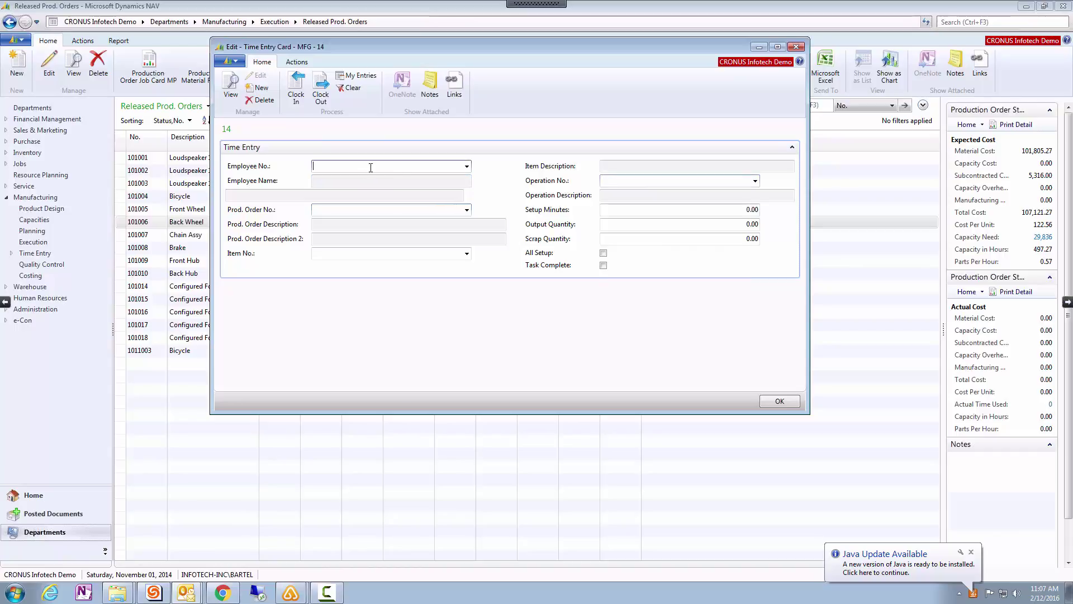
click(467, 166)
click(330, 213)
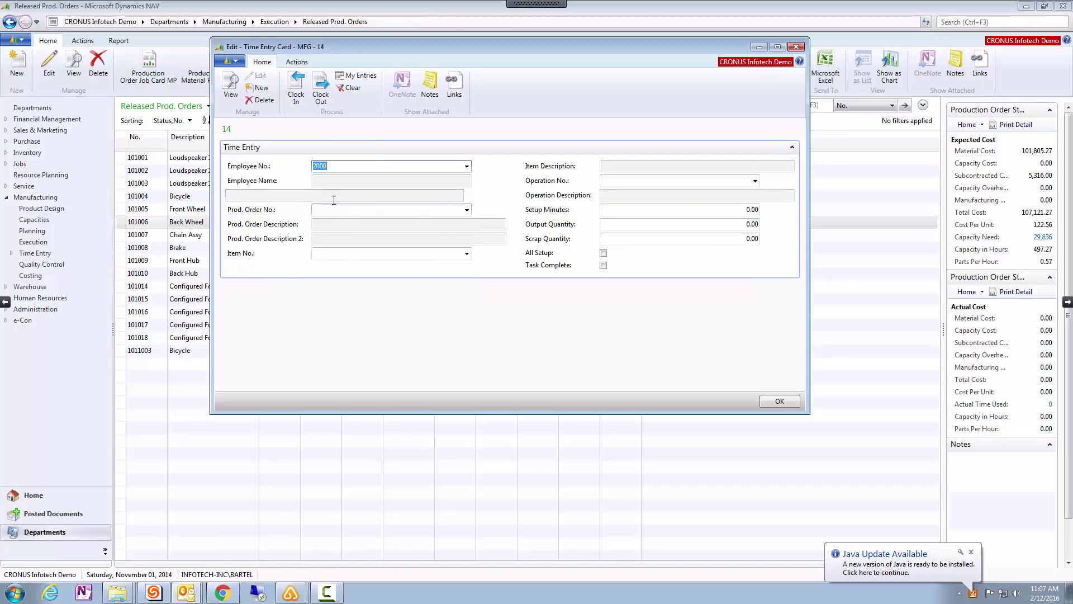
click(336, 209)
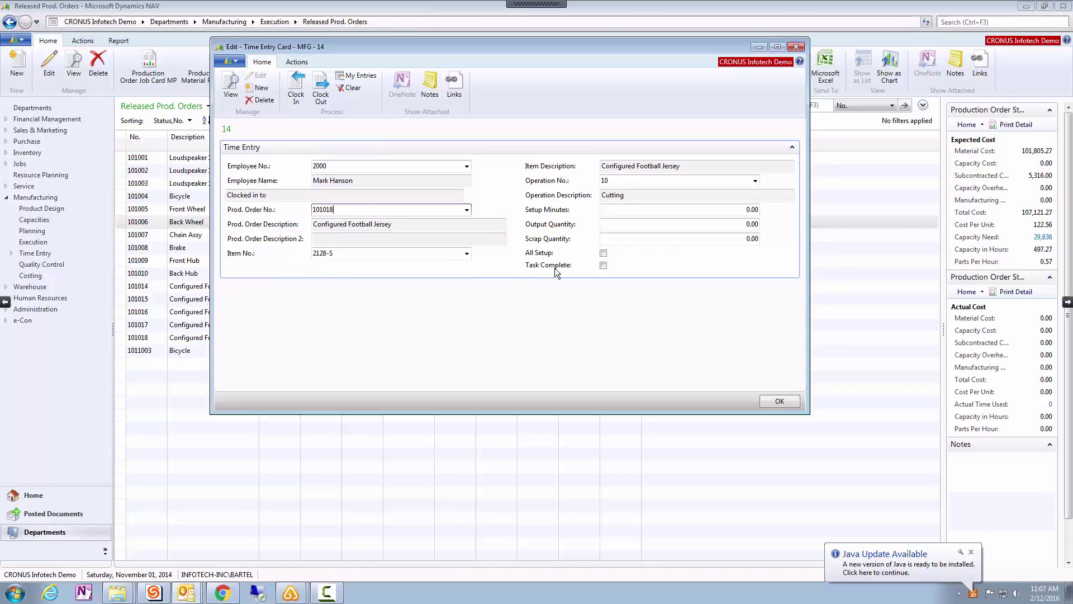
click(604, 266)
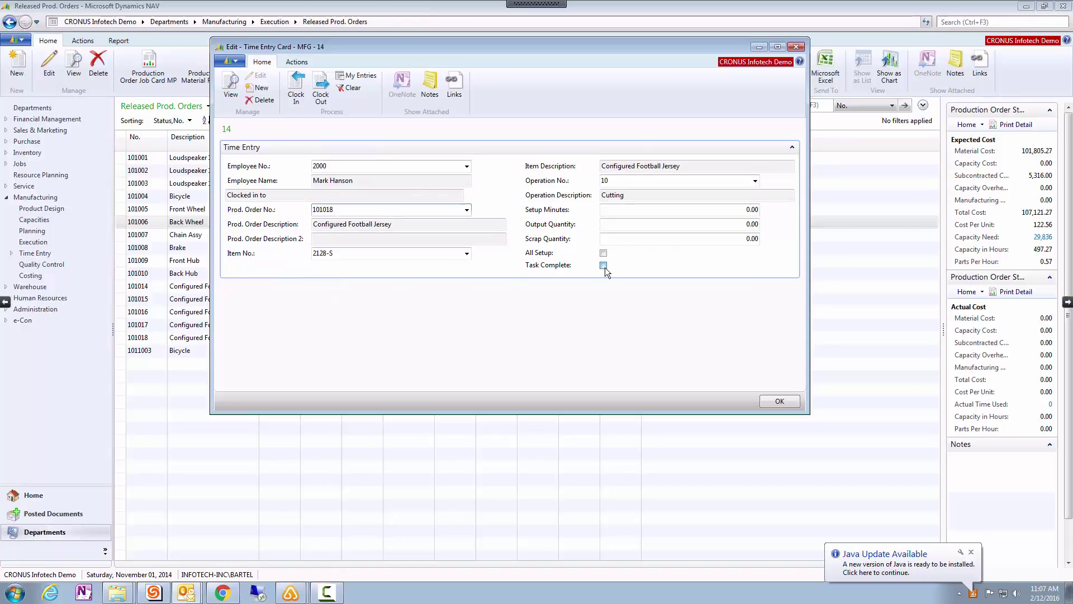
click(322, 88)
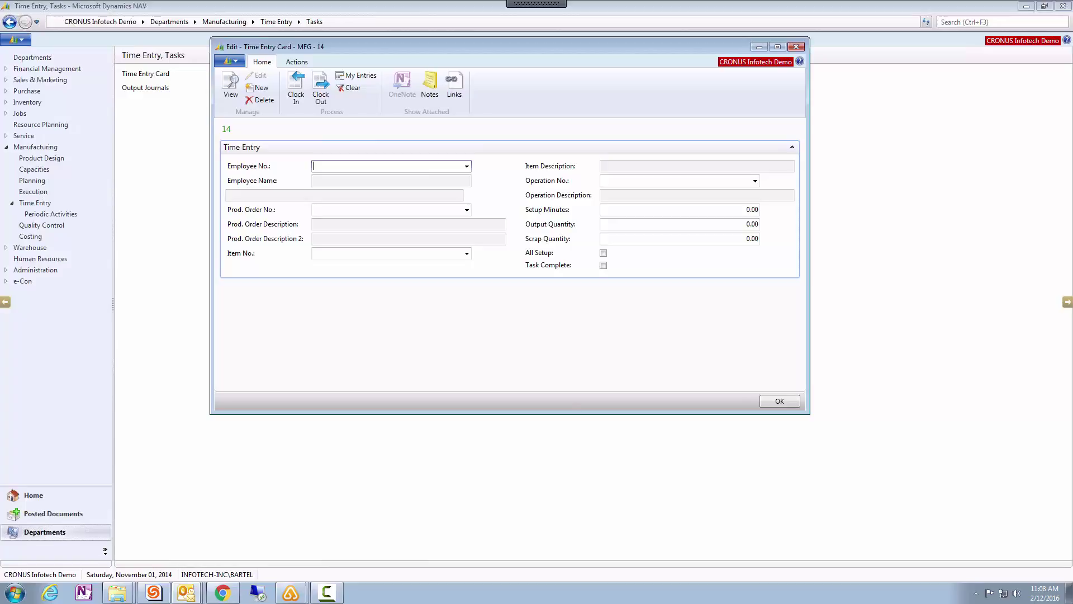
Close the time entry card and reopen the last Configured Football Jersey order from the released production orders
click(789, 401)
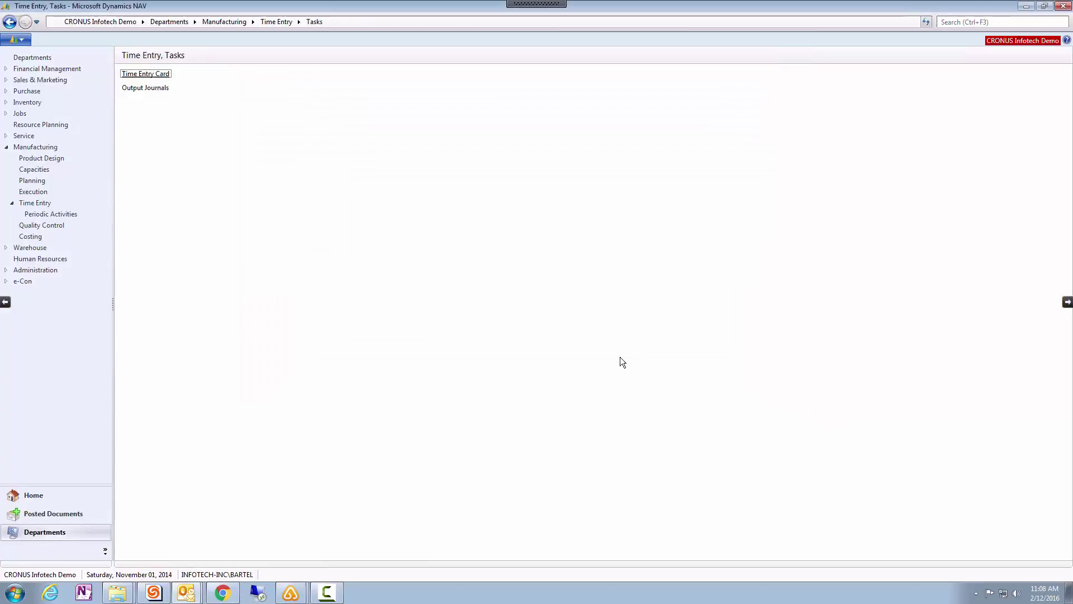
click(221, 22)
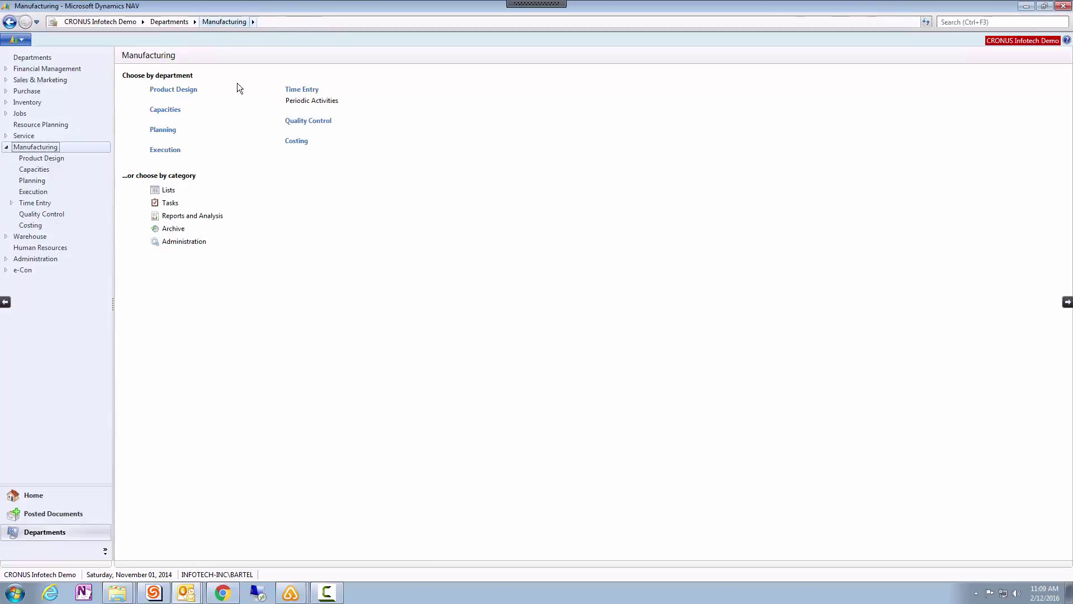
click(164, 151)
click(162, 107)
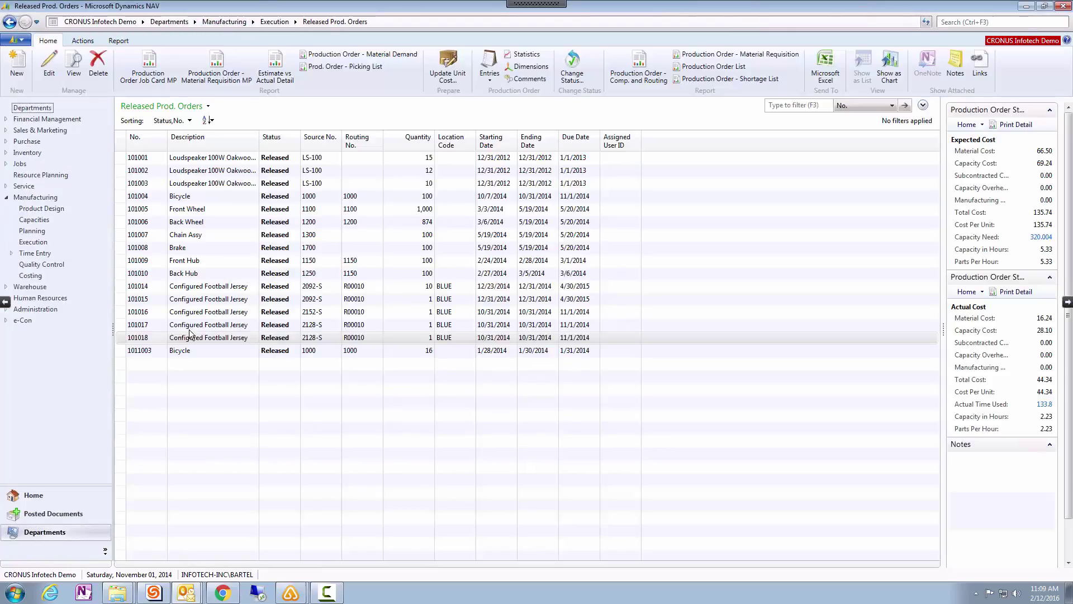
click(195, 338)
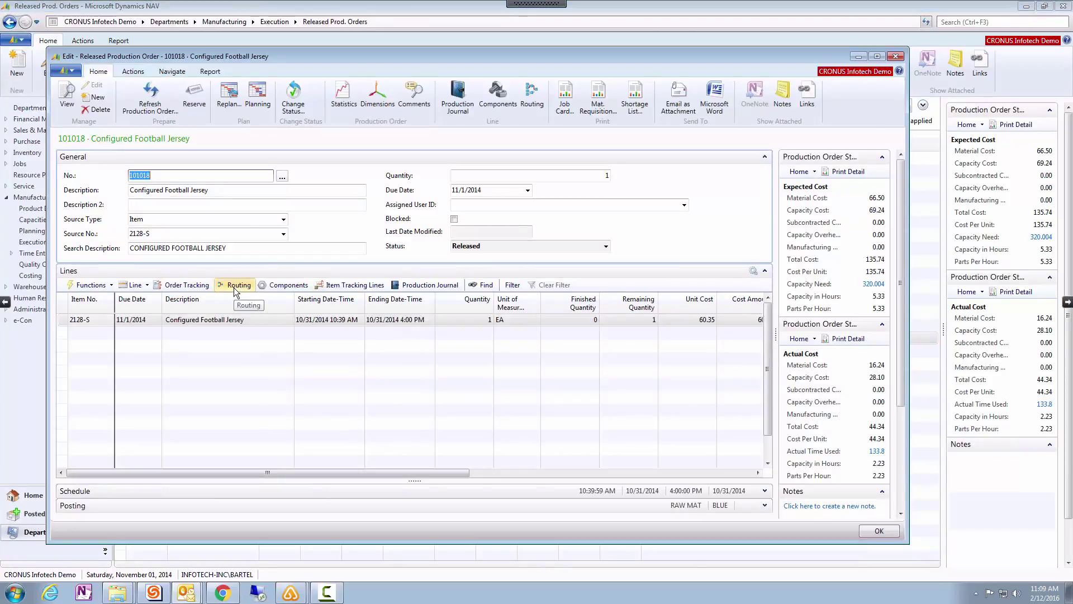
Check the Cutting operation's status in the order's routing and open the production order statistics
click(234, 288)
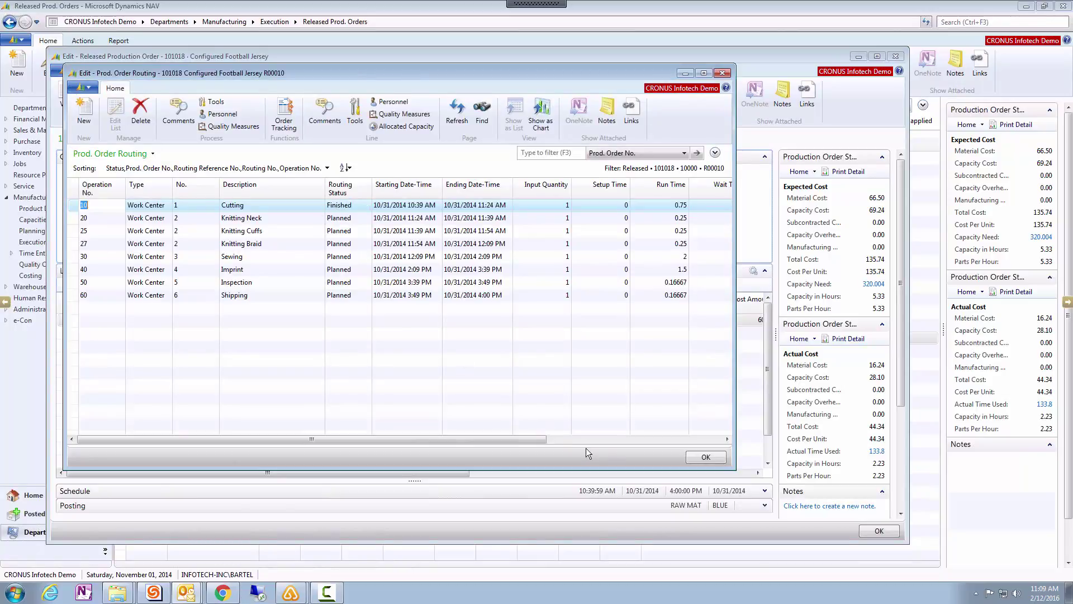
click(706, 457)
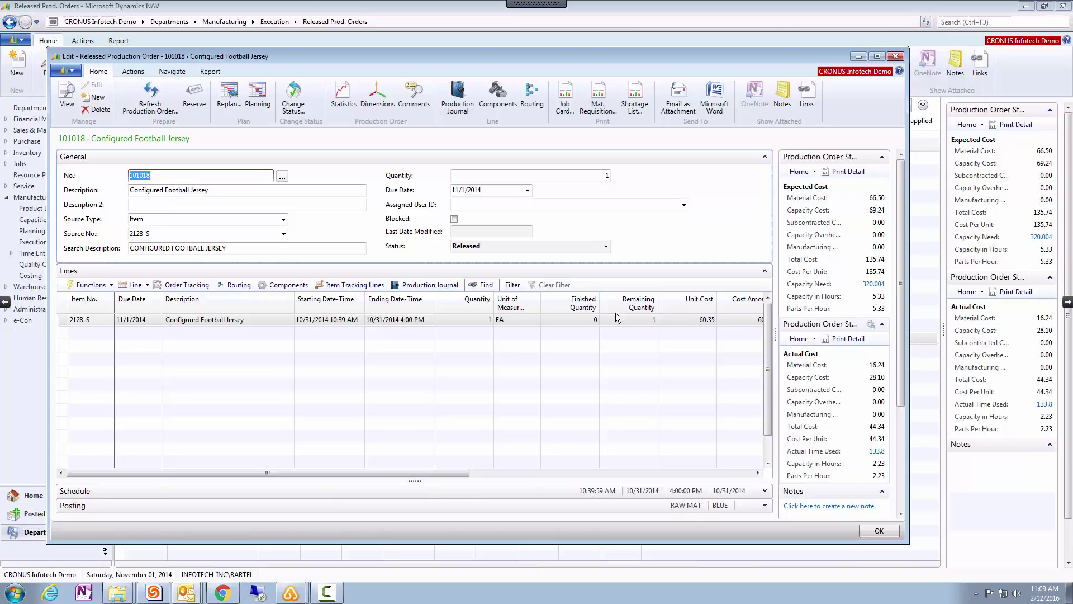
click(344, 98)
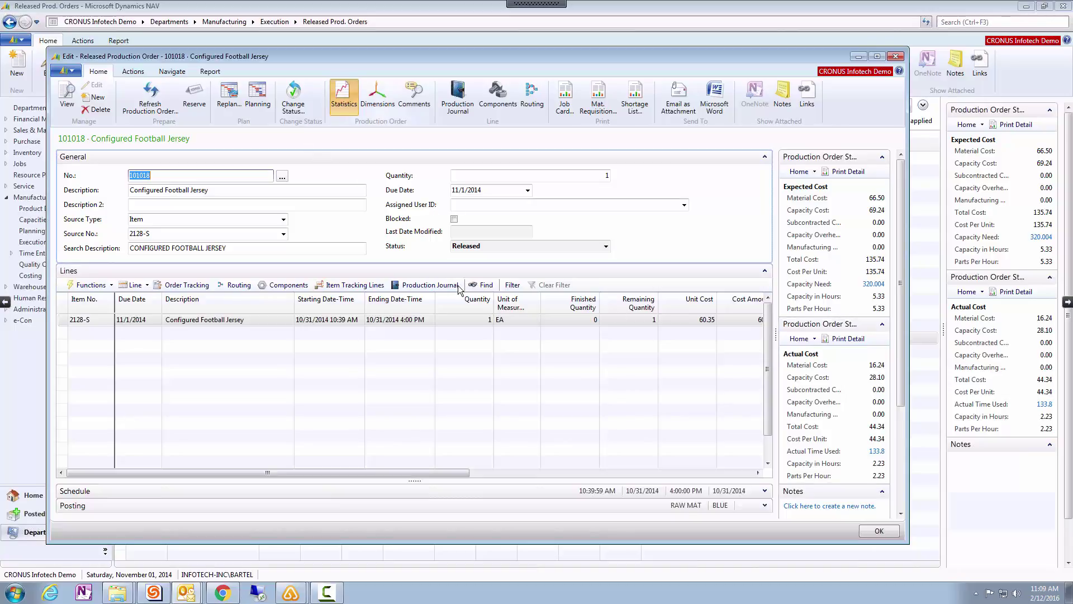